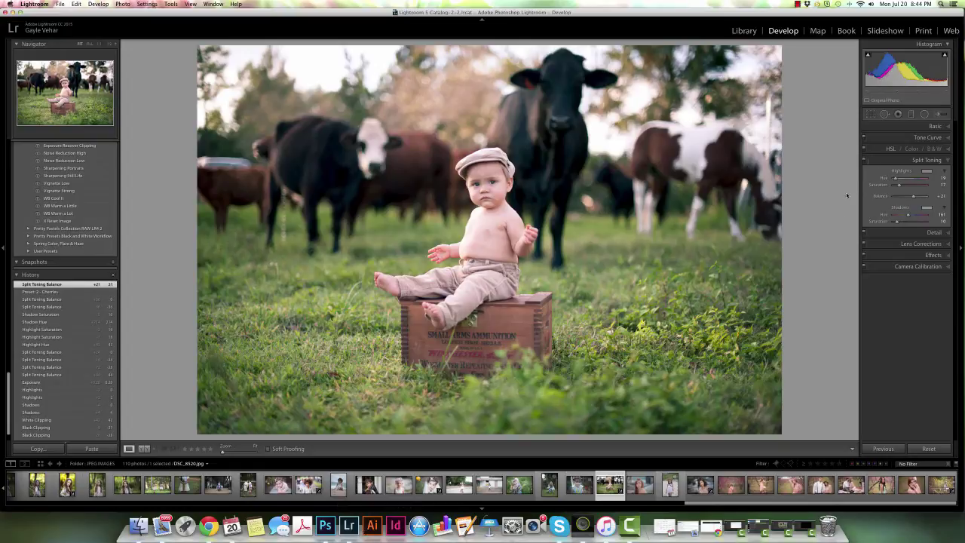
{"action": "left_click", "coordinate": [936, 114]}
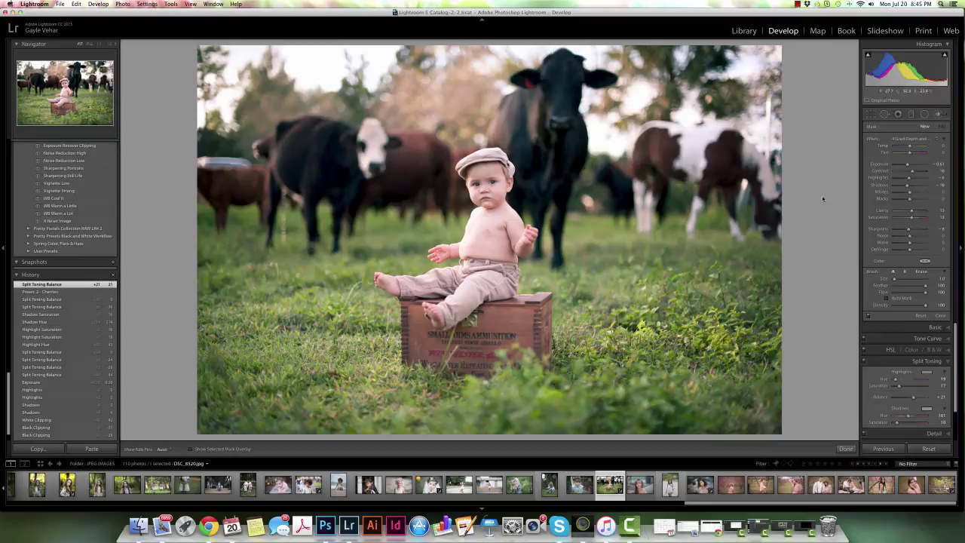
Step: Set Show Edit Pins to Always and cycle through Radial Filter and Adjustment Brush, ending on Graduated Filter
{"action": "left_click", "coordinate": [912, 114]}
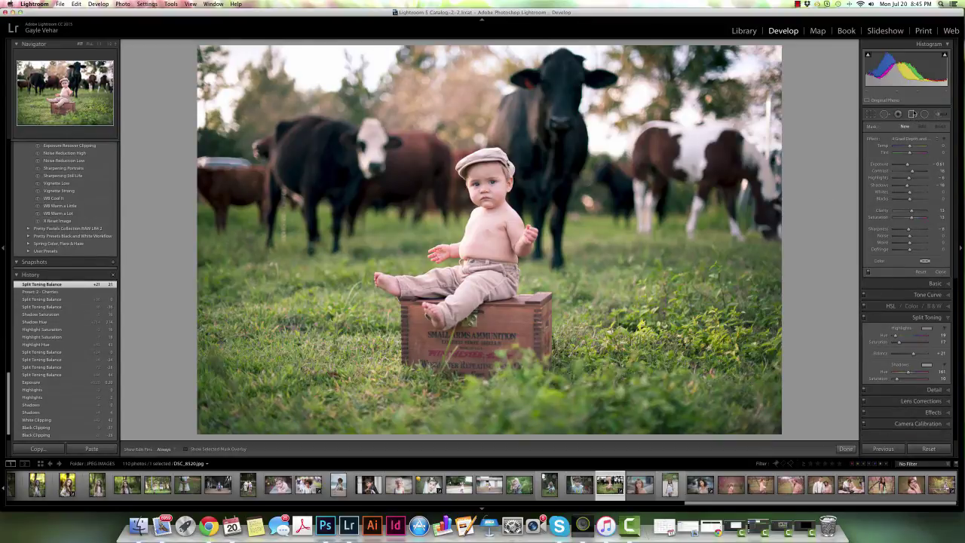
{"action": "left_click", "coordinate": [924, 115]}
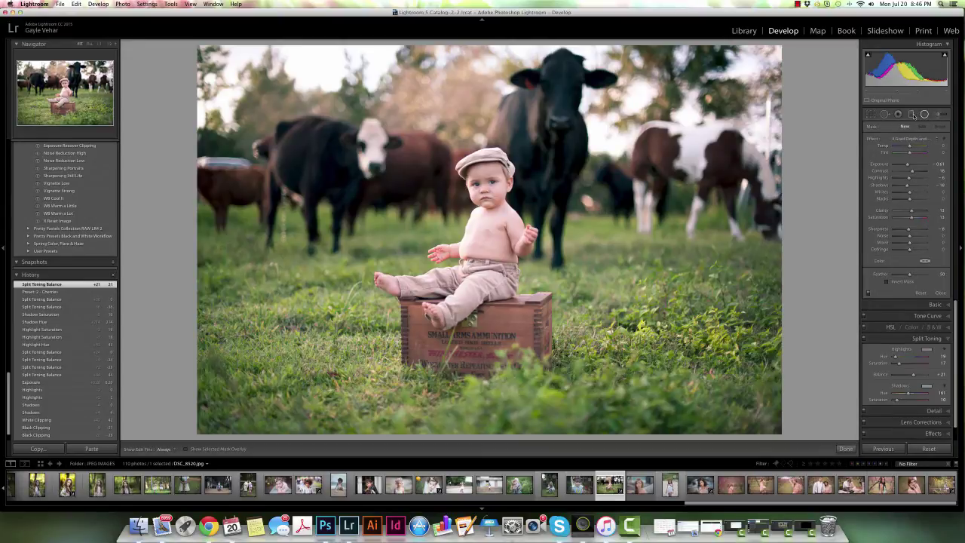
{"action": "left_click", "coordinate": [912, 115]}
{"action": "left_click", "coordinate": [925, 115]}
{"action": "left_click", "coordinate": [912, 114]}
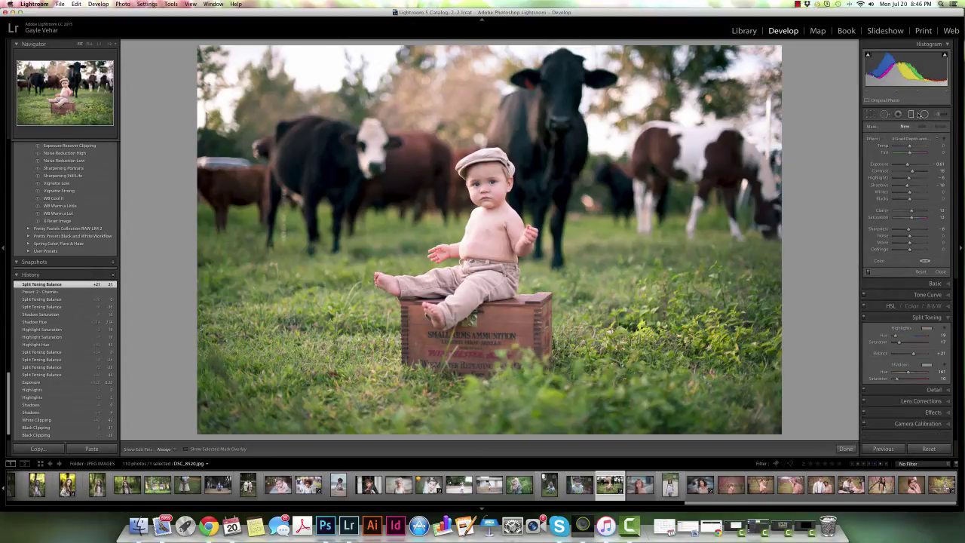
{"action": "left_click", "coordinate": [936, 115]}
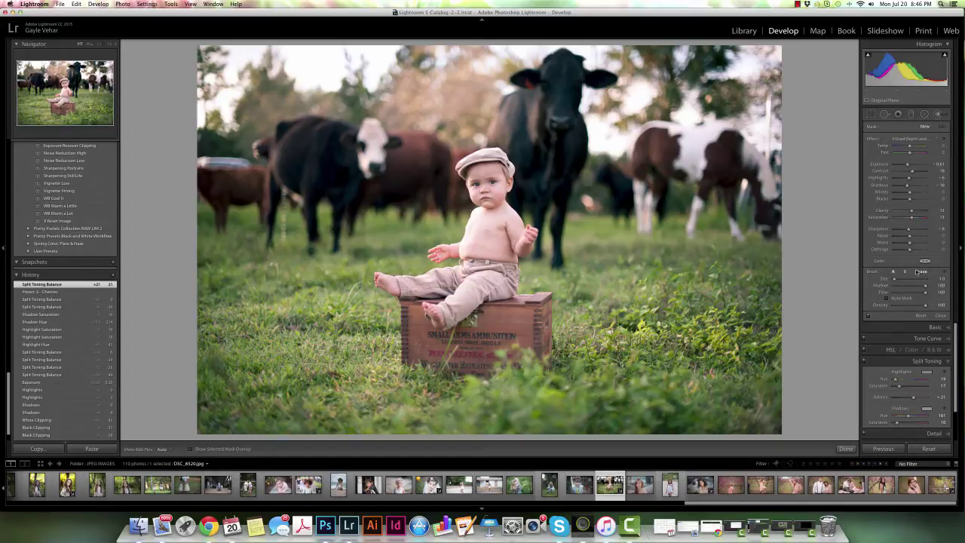
{"action": "left_click", "coordinate": [925, 115]}
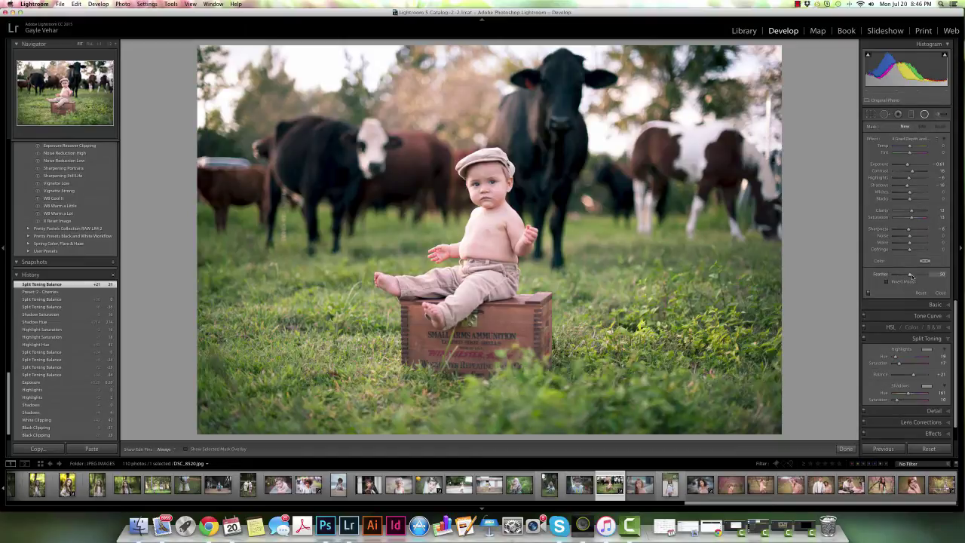
{"action": "left_click", "coordinate": [911, 115]}
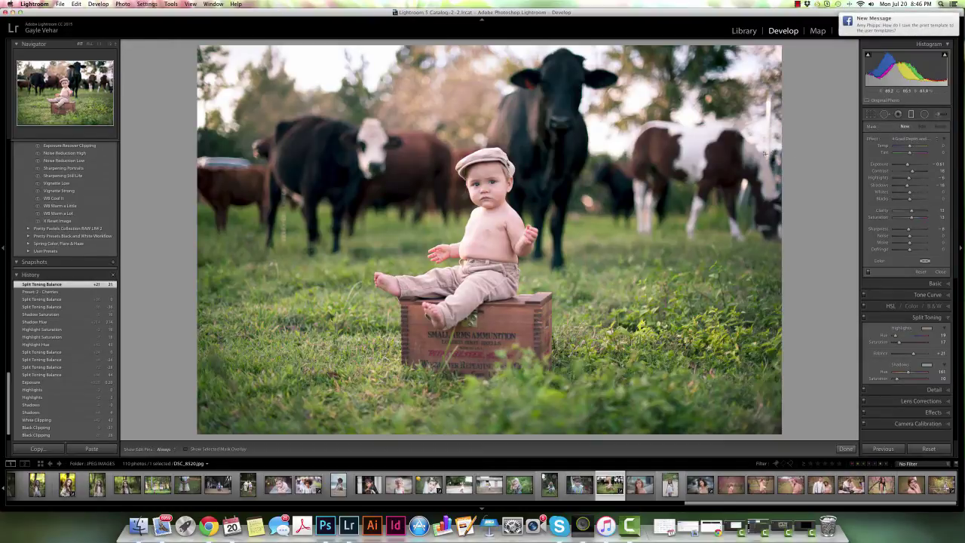
Step: Drag graduated filters in from the right and left edges using the 4 Grad Depth and Drama effect
{"action": "left_click_drag", "start_coordinate": [767, 151], "coordinate": [497, 204]}
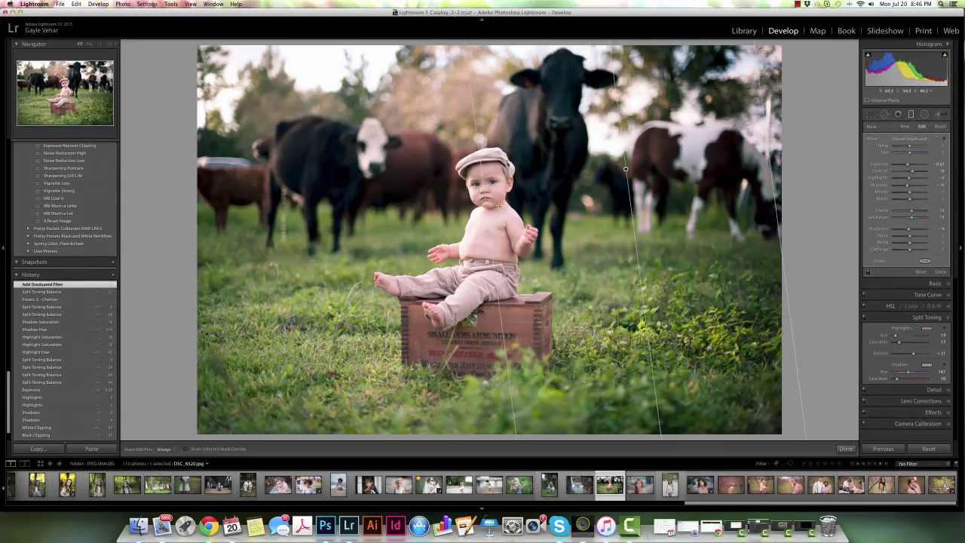
{"action": "left_click", "coordinate": [923, 140]}
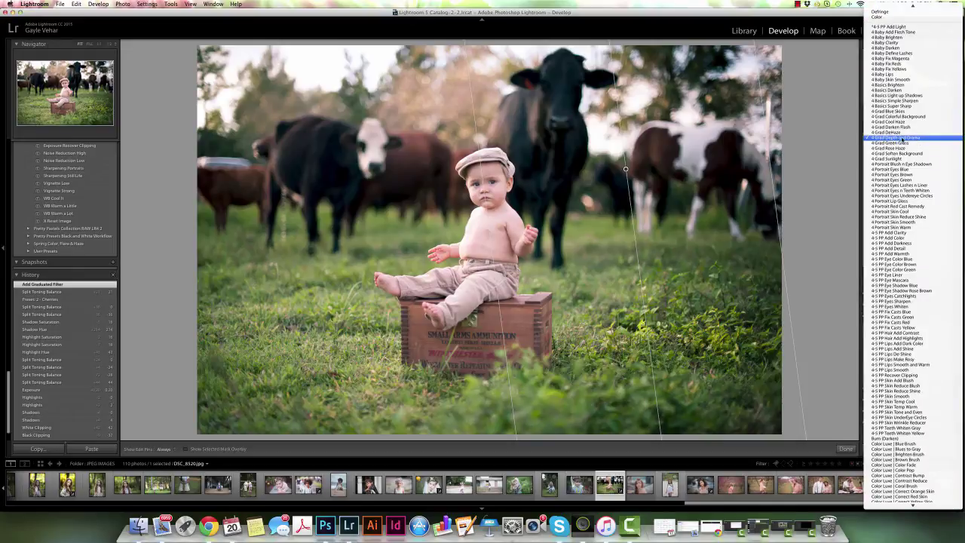
{"action": "left_click", "coordinate": [917, 139]}
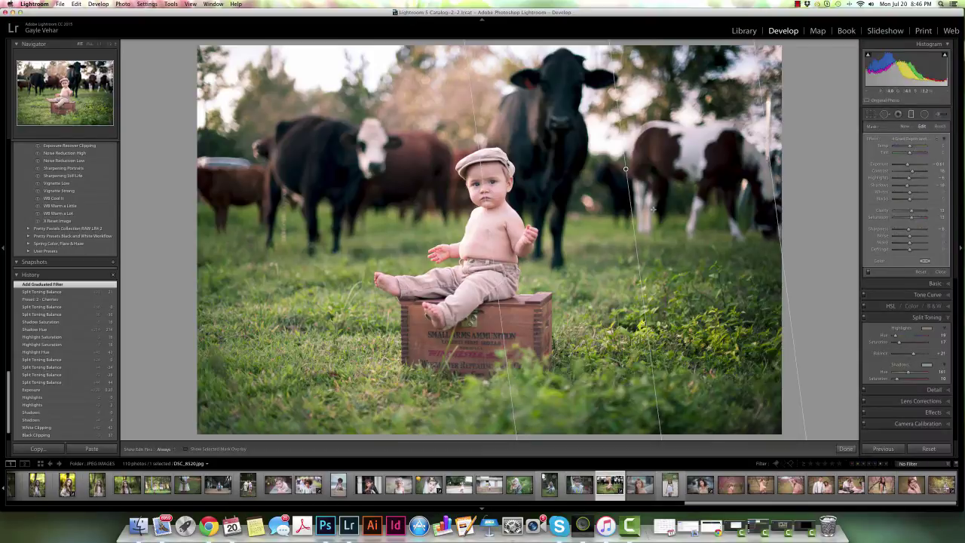
{"action": "left_click_drag", "start_coordinate": [268, 215], "coordinate": [475, 257]}
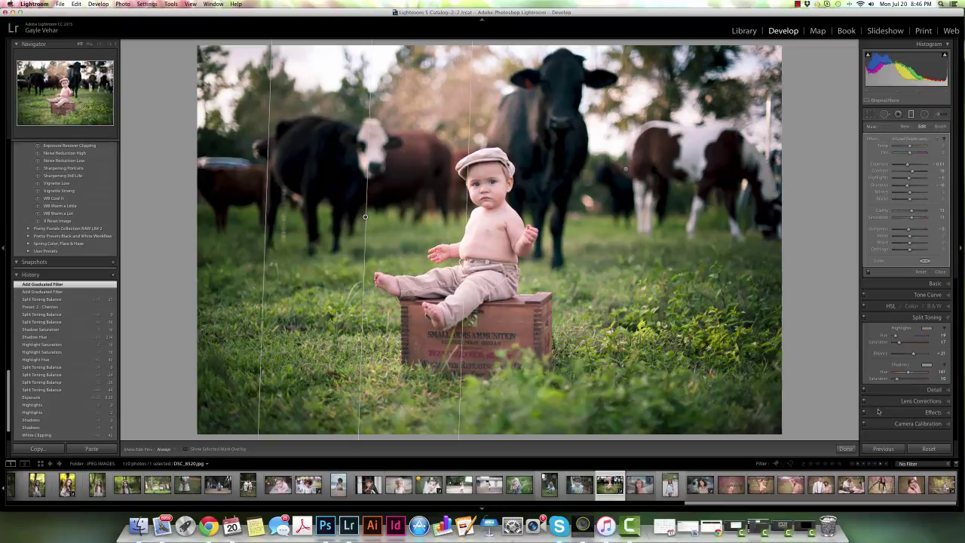
Step: Finish the graduated filters and draw a wide radial ellipse centred on the baby, stretched left and up
{"action": "left_click", "coordinate": [845, 448]}
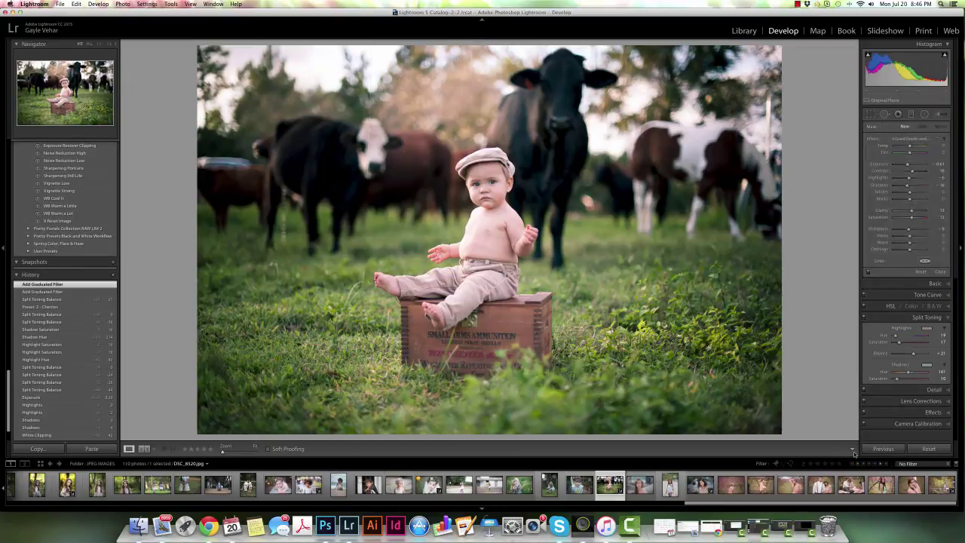
{"action": "left_click", "coordinate": [924, 114]}
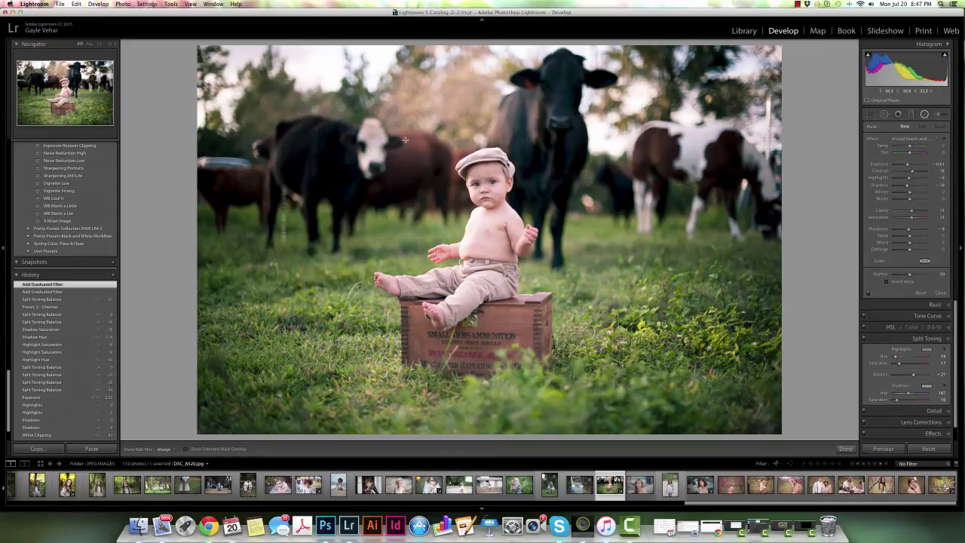
{"action": "left_click_drag", "start_coordinate": [405, 178], "coordinate": [548, 312]}
{"action": "left_click_drag", "start_coordinate": [434, 178], "coordinate": [505, 242]}
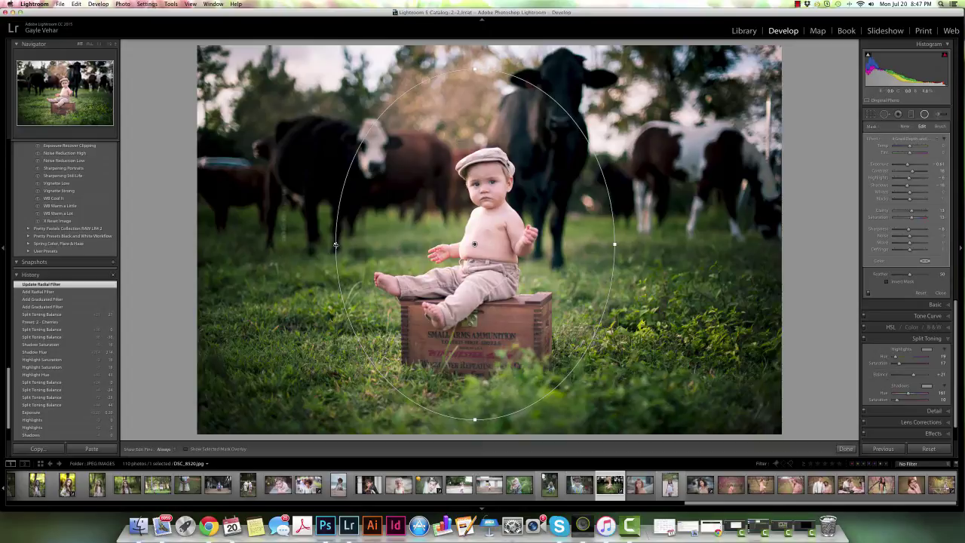
{"action": "left_click_drag", "start_coordinate": [335, 243], "coordinate": [277, 240]}
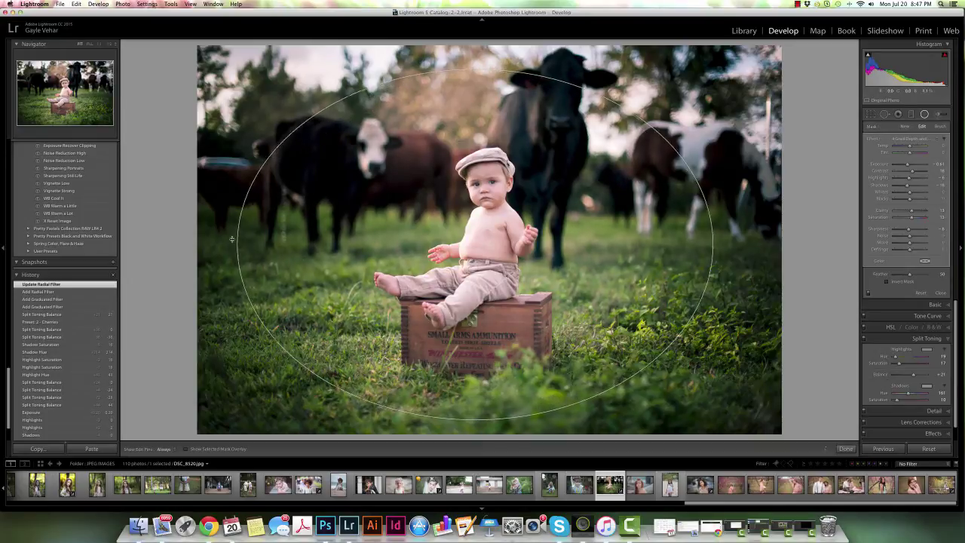
{"action": "left_click_drag", "start_coordinate": [233, 240], "coordinate": [274, 222]}
{"action": "left_click_drag", "start_coordinate": [473, 70], "coordinate": [474, 42]}
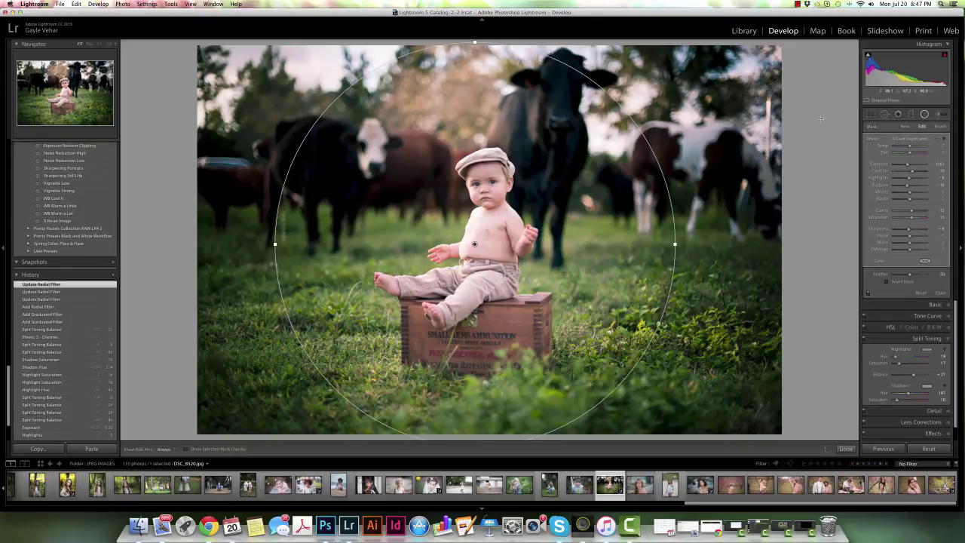
Step: Try 4 Basics Darken and other effect presets, settling on 4-5 PP Add Darkness
{"action": "left_click", "coordinate": [920, 143]}
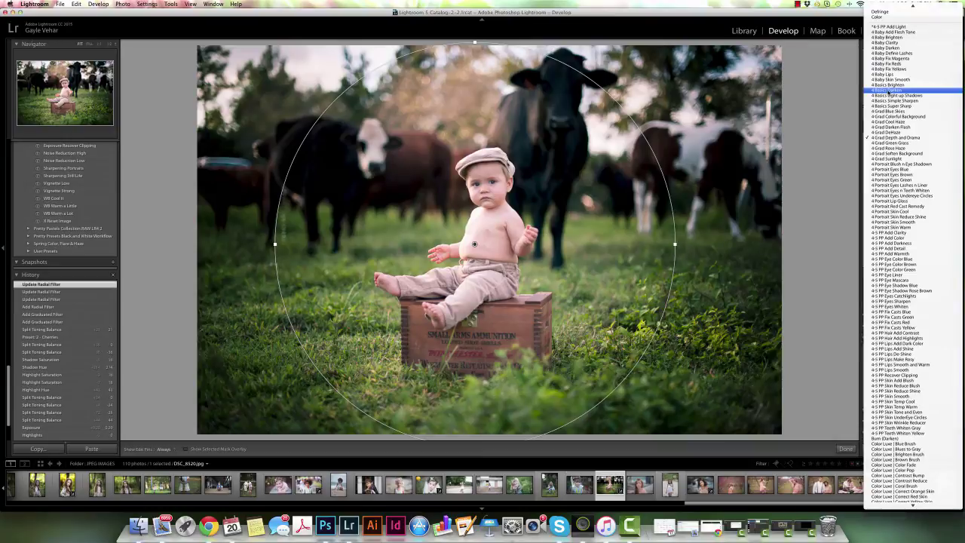
{"action": "left_click", "coordinate": [891, 91]}
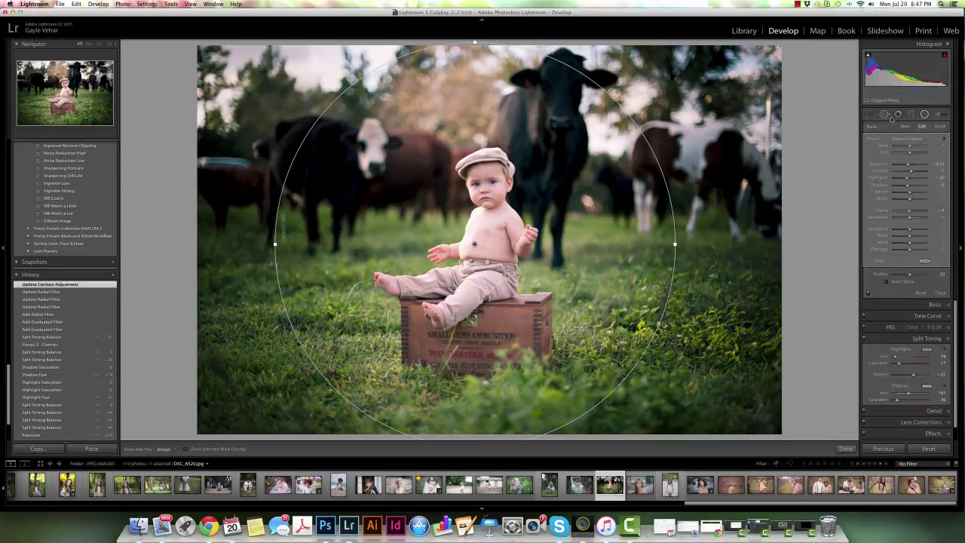
{"action": "left_click", "coordinate": [918, 141]}
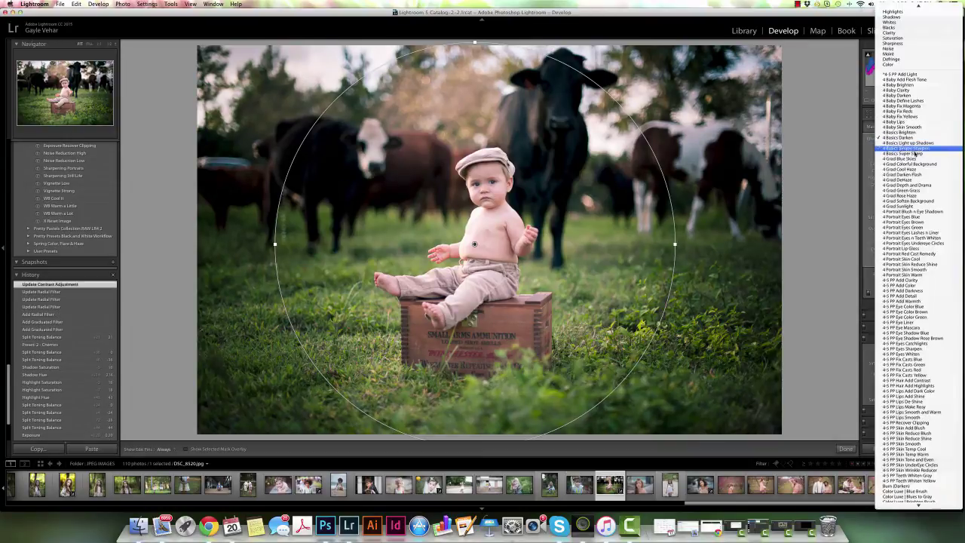
{"action": "left_click", "coordinate": [915, 418]}
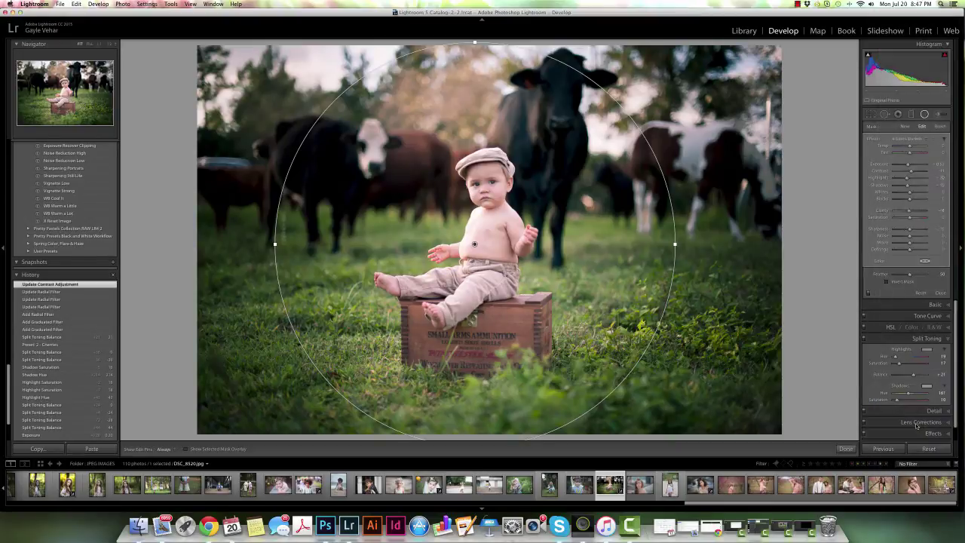
{"action": "left_click", "coordinate": [918, 139]}
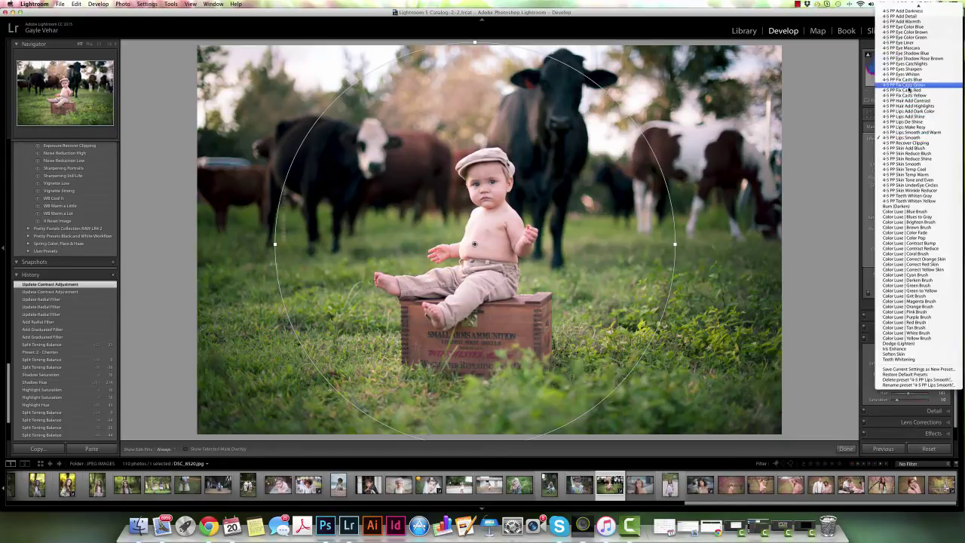
{"action": "mouse_move", "coordinate": [919, 6]}
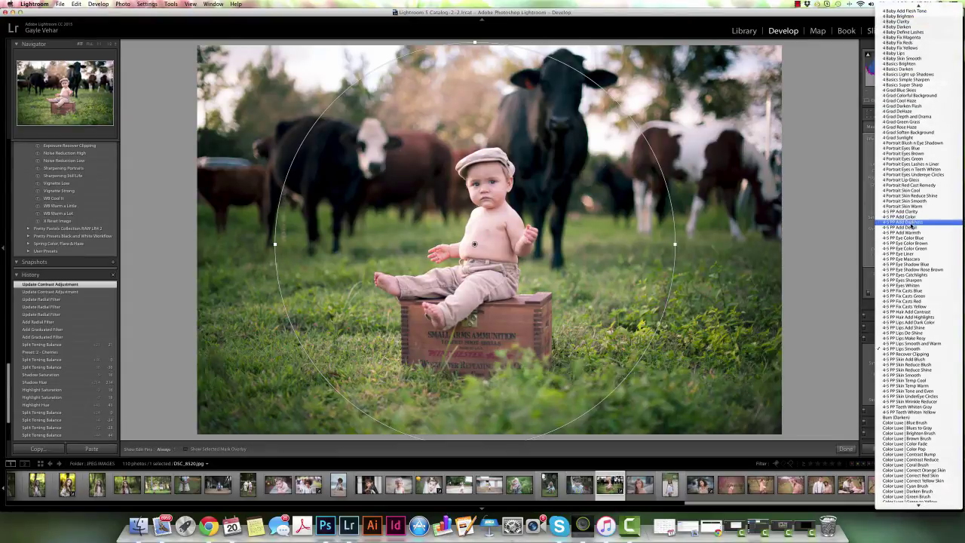
{"action": "left_click", "coordinate": [910, 223]}
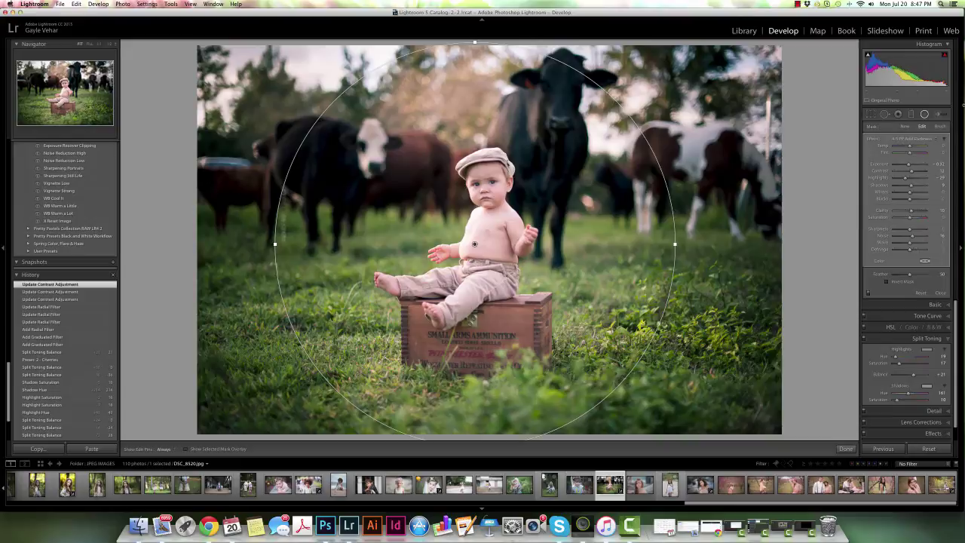
Step: Select the right graduated filter, show its mask overlay, and brush-erase it off the black cow
{"action": "left_click", "coordinate": [910, 114]}
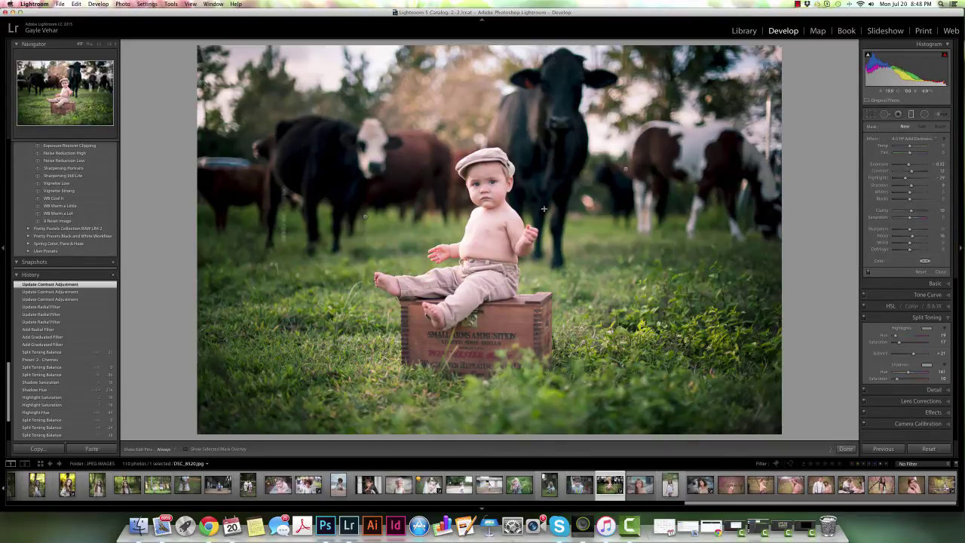
{"action": "left_click", "coordinate": [626, 169]}
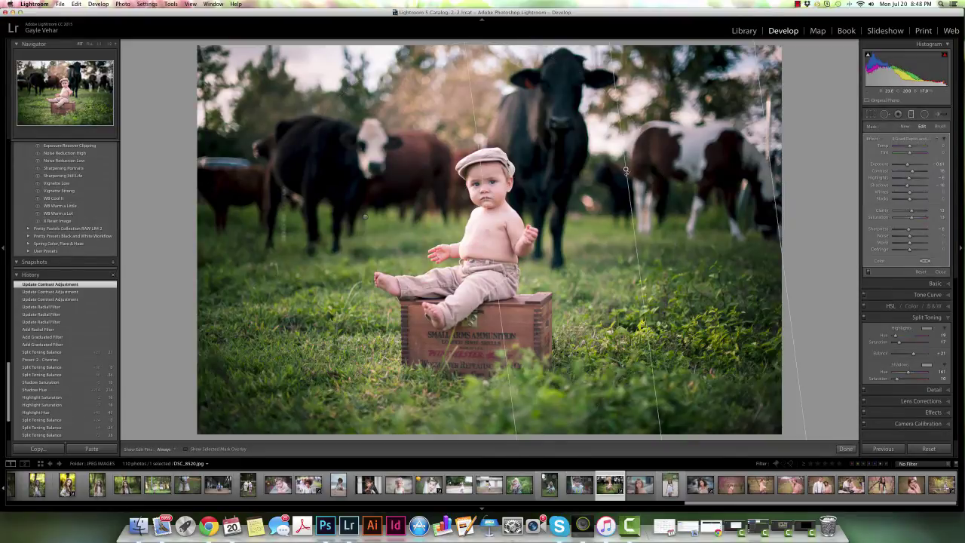
{"action": "left_click", "coordinate": [940, 127]}
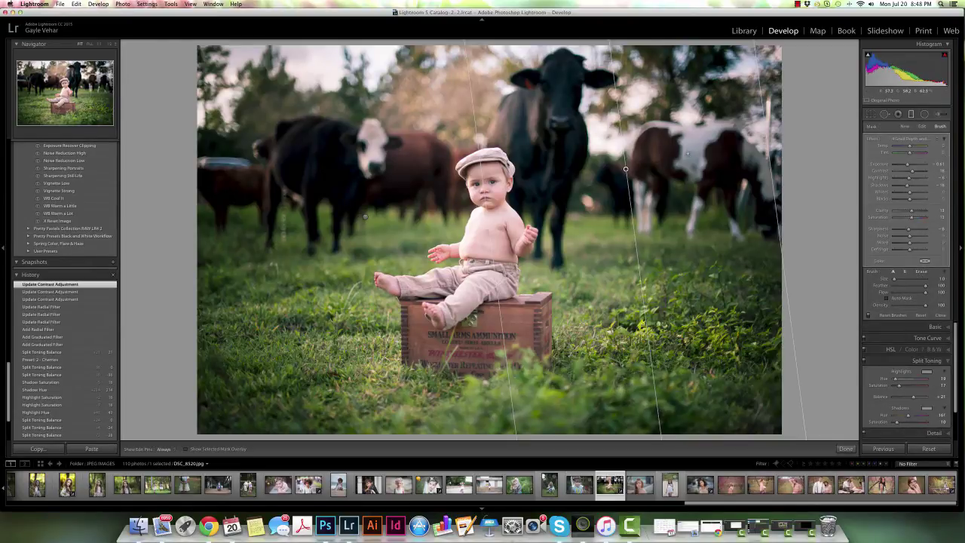
{"action": "key", "text": "o"}
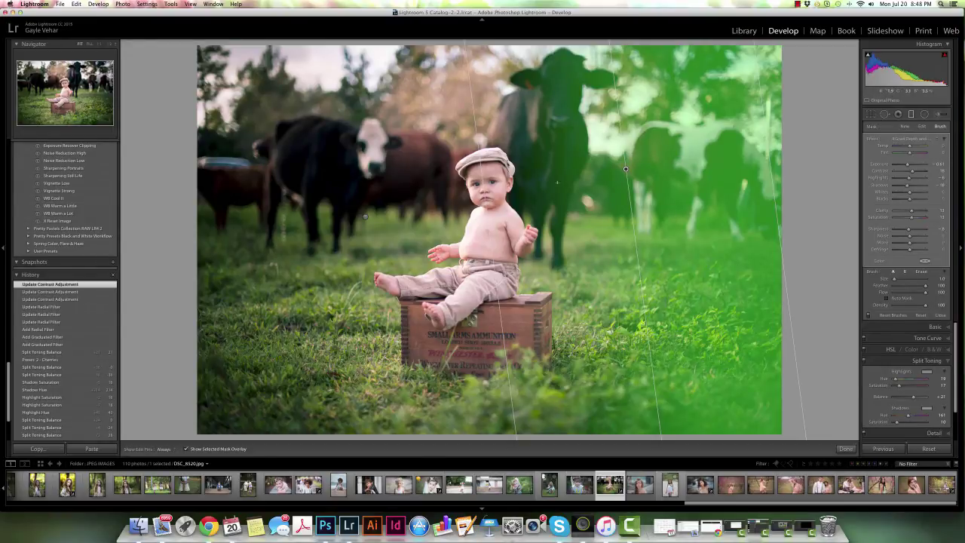
{"action": "left_click", "coordinate": [921, 271]}
{"action": "key", "text": "h"}
{"action": "mouse_move", "coordinate": [560, 157]}
{"action": "left_mouse_down"}
{"action": "mouse_move", "coordinate": [569, 131]}
{"action": "mouse_move", "coordinate": [557, 217]}
{"action": "mouse_move", "coordinate": [570, 171]}
{"action": "mouse_move", "coordinate": [558, 121]}
{"action": "mouse_move", "coordinate": [578, 73]}
{"action": "mouse_move", "coordinate": [590, 76]}
{"action": "mouse_move", "coordinate": [561, 54]}
{"action": "mouse_move", "coordinate": [598, 76]}
{"action": "mouse_move", "coordinate": [606, 143]}
{"action": "mouse_move", "coordinate": [582, 160]}
{"action": "left_mouse_up"}
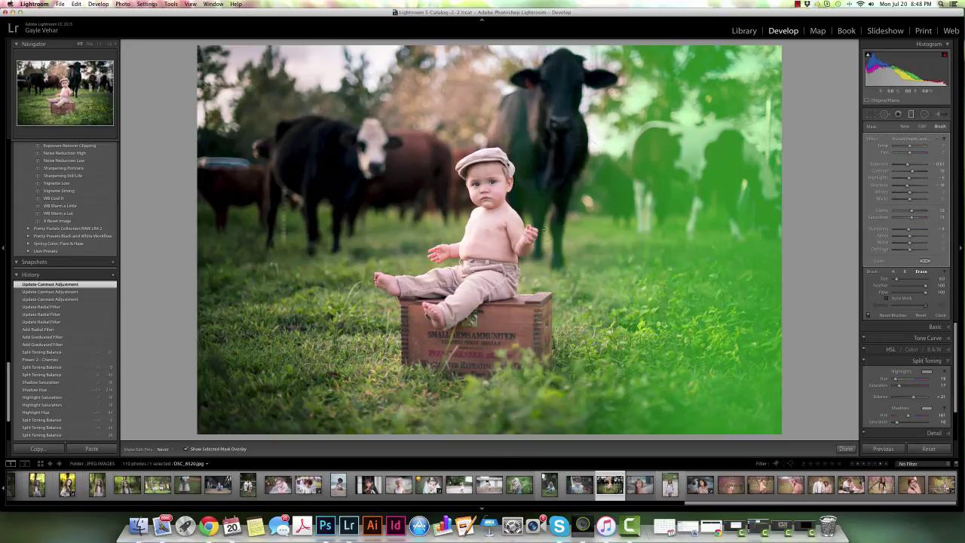
{"action": "mouse_move", "coordinate": [540, 215]}
{"action": "left_mouse_down"}
{"action": "mouse_move", "coordinate": [545, 238]}
{"action": "mouse_move", "coordinate": [576, 233]}
{"action": "left_mouse_up"}
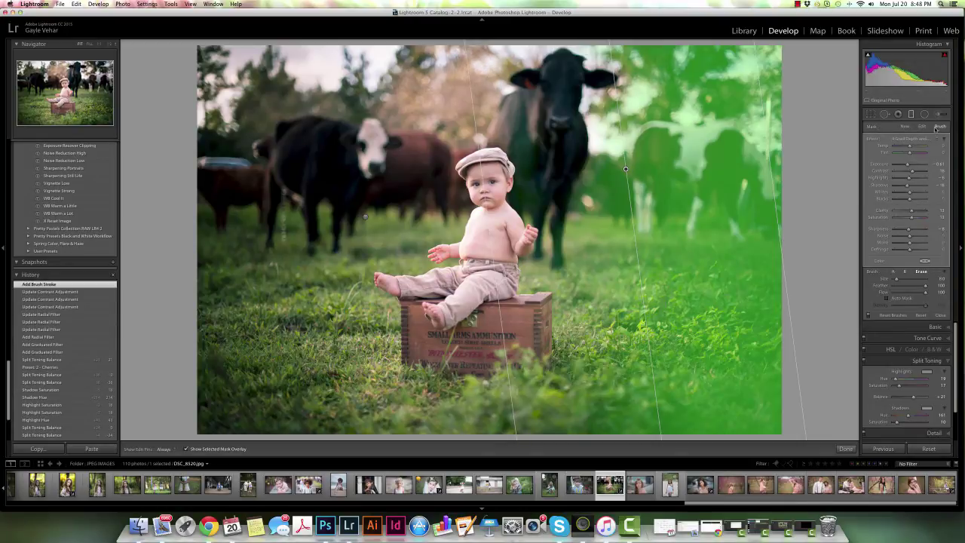
Step: With an enlarged add brush, paint the filter over the top-centre trees and the grass below the crate
{"action": "left_click", "coordinate": [892, 272]}
{"action": "scroll", "coordinate": [437, 113], "scroll_direction": "up", "scroll_amount": 5}
{"action": "key", "text": "h"}
{"action": "mouse_move", "coordinate": [453, 103]}
{"action": "left_mouse_down"}
{"action": "mouse_move", "coordinate": [468, 73]}
{"action": "mouse_move", "coordinate": [420, 99]}
{"action": "mouse_move", "coordinate": [429, 97]}
{"action": "mouse_move", "coordinate": [417, 82]}
{"action": "mouse_move", "coordinate": [409, 109]}
{"action": "mouse_move", "coordinate": [408, 92]}
{"action": "mouse_move", "coordinate": [426, 75]}
{"action": "mouse_move", "coordinate": [453, 76]}
{"action": "mouse_move", "coordinate": [471, 94]}
{"action": "left_mouse_up"}
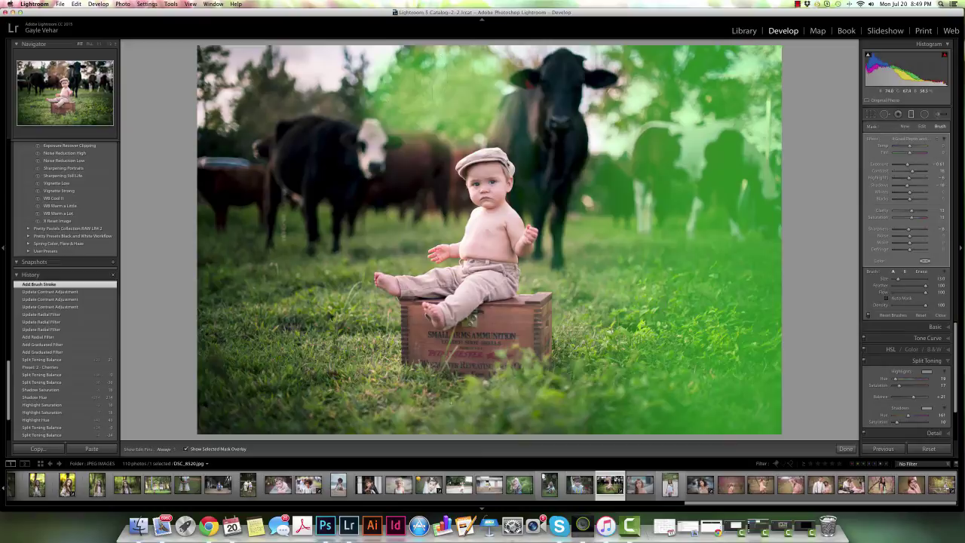
{"action": "mouse_move", "coordinate": [455, 407]}
{"action": "left_mouse_down"}
{"action": "mouse_move", "coordinate": [426, 399]}
{"action": "mouse_move", "coordinate": [490, 373]}
{"action": "mouse_move", "coordinate": [527, 415]}
{"action": "left_mouse_up"}
{"action": "key", "text": "h"}
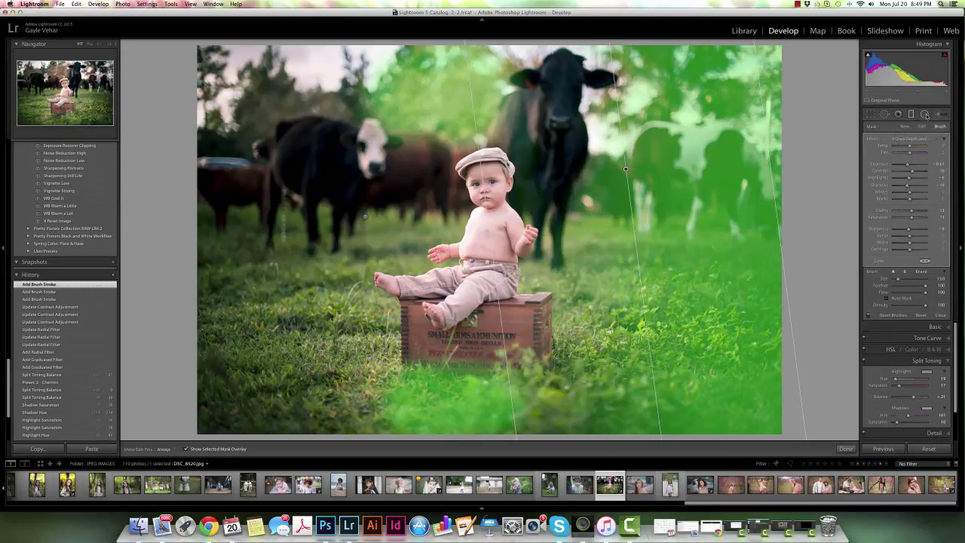
{"action": "left_click", "coordinate": [925, 114]}
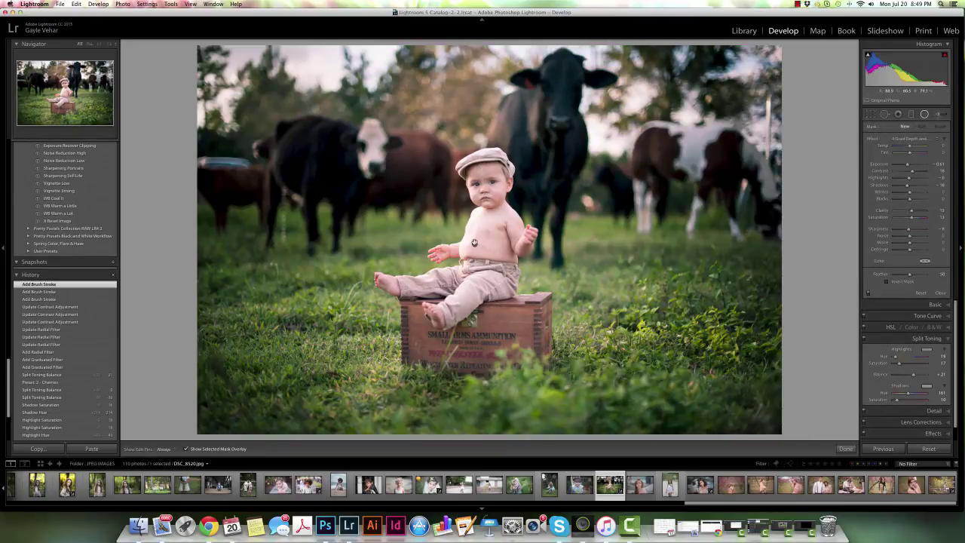
Step: Select the radial filter, erase it from the black cow's head and neck, and close the tool
{"action": "left_click", "coordinate": [474, 243]}
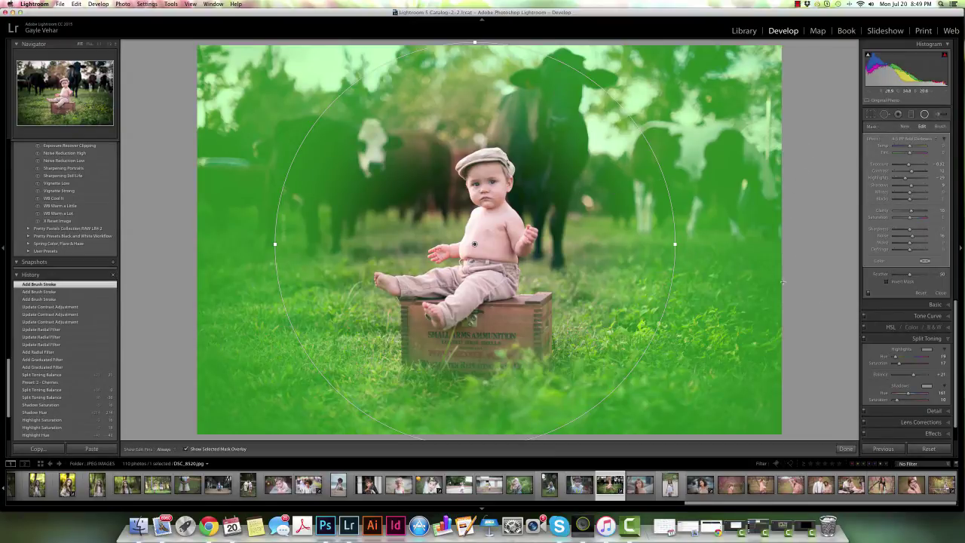
{"action": "left_click", "coordinate": [940, 126]}
{"action": "left_click", "coordinate": [921, 271]}
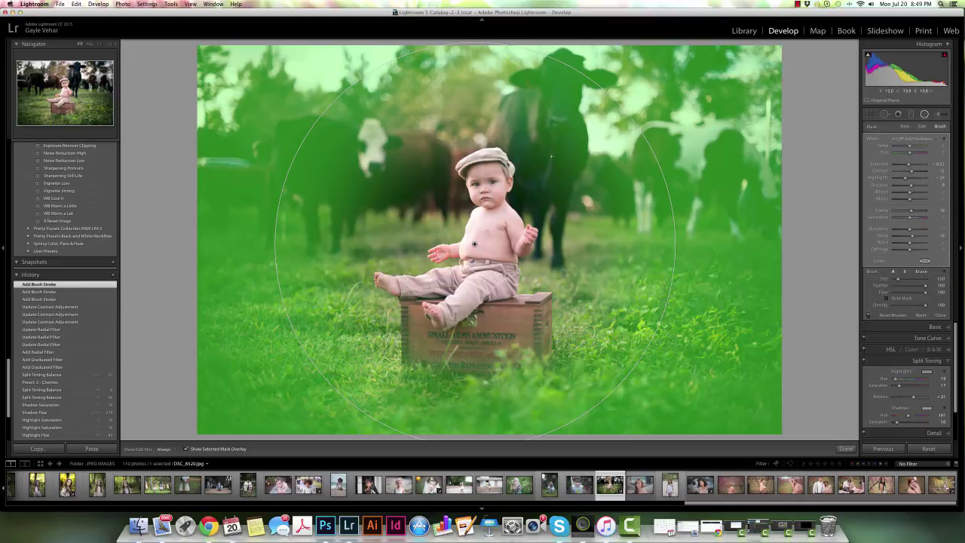
{"action": "key", "text": "alt"}
{"action": "mouse_move", "coordinate": [551, 88]}
{"action": "left_mouse_down"}
{"action": "mouse_move", "coordinate": [519, 128]}
{"action": "mouse_move", "coordinate": [552, 141]}
{"action": "mouse_move", "coordinate": [558, 181]}
{"action": "mouse_move", "coordinate": [568, 83]}
{"action": "mouse_move", "coordinate": [526, 75]}
{"action": "mouse_move", "coordinate": [601, 79]}
{"action": "mouse_move", "coordinate": [561, 200]}
{"action": "mouse_move", "coordinate": [545, 204]}
{"action": "mouse_move", "coordinate": [557, 257]}
{"action": "left_mouse_up"}
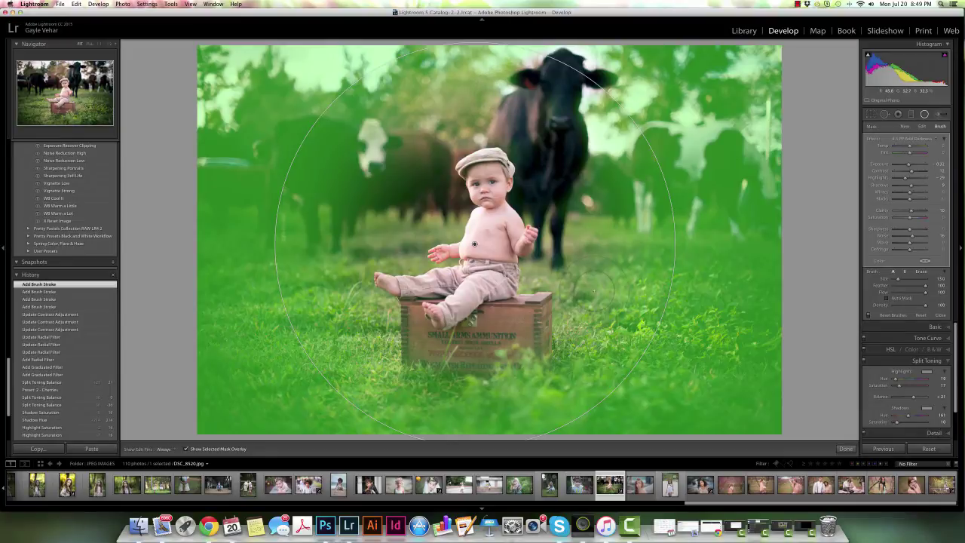
{"action": "left_click", "coordinate": [942, 316]}
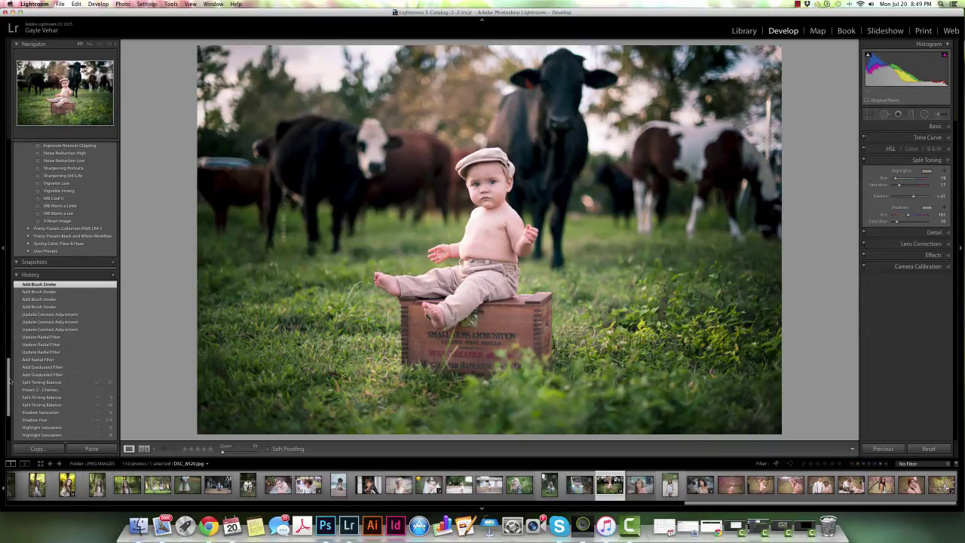
Step: Scroll the Presets panel, apply PP Bonus Bokeh | Dancing Lights Right, and show its radial filters
{"action": "left_click_drag", "start_coordinate": [9, 382], "coordinate": [1, 302]}
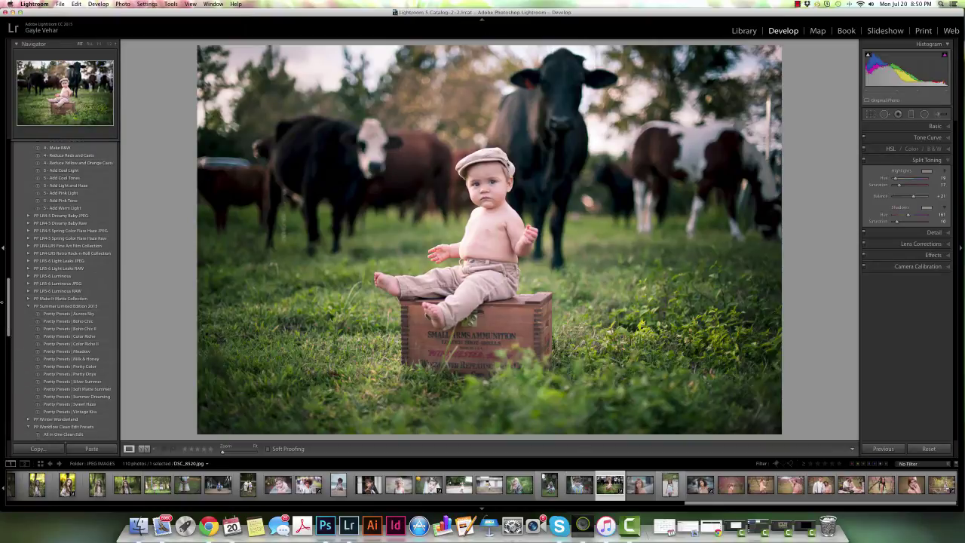
{"action": "left_click_drag", "start_coordinate": [9, 299], "coordinate": [2, 157]}
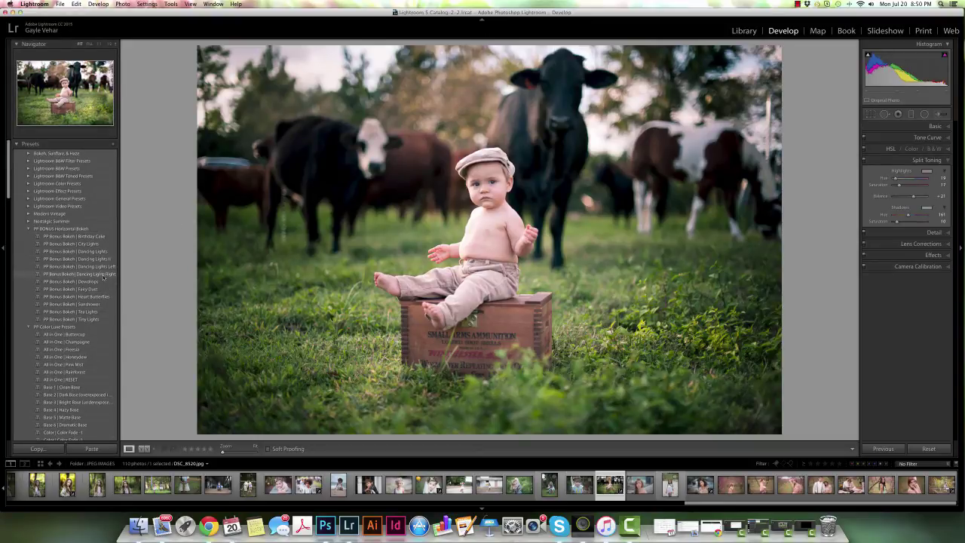
{"action": "left_click", "coordinate": [104, 275]}
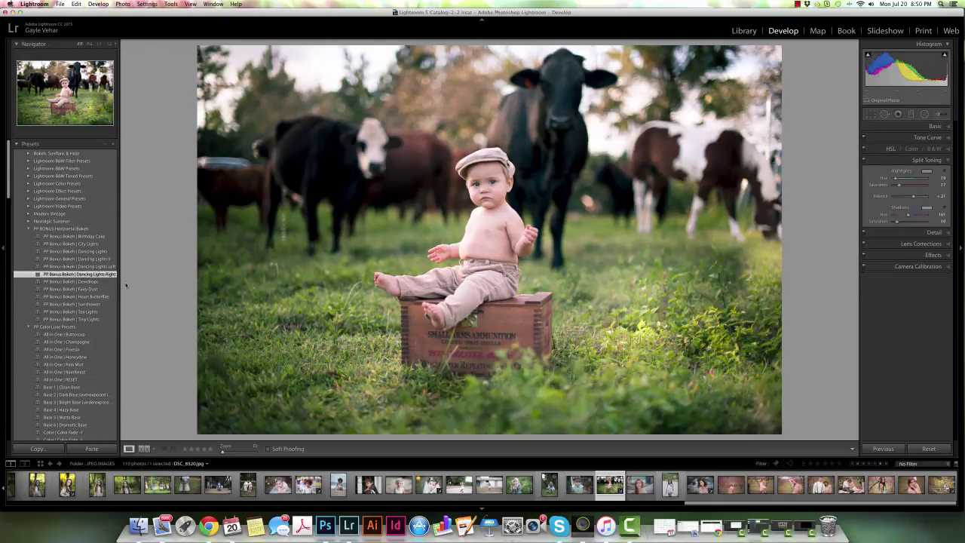
{"action": "left_click", "coordinate": [924, 114]}
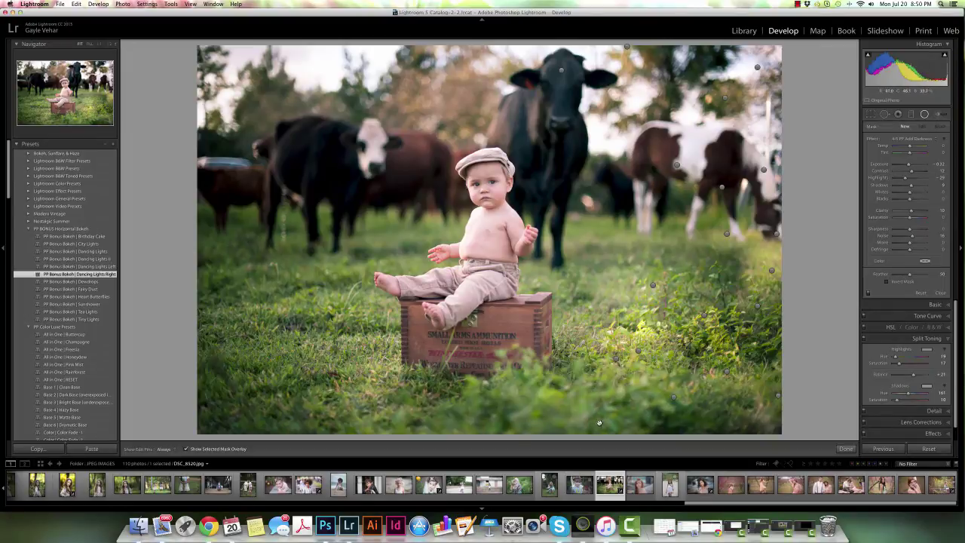
Step: Shift a small bokeh filter left and move the large radial filter onto the baby and black cow
{"action": "left_click_drag", "start_coordinate": [600, 423], "coordinate": [631, 451]}
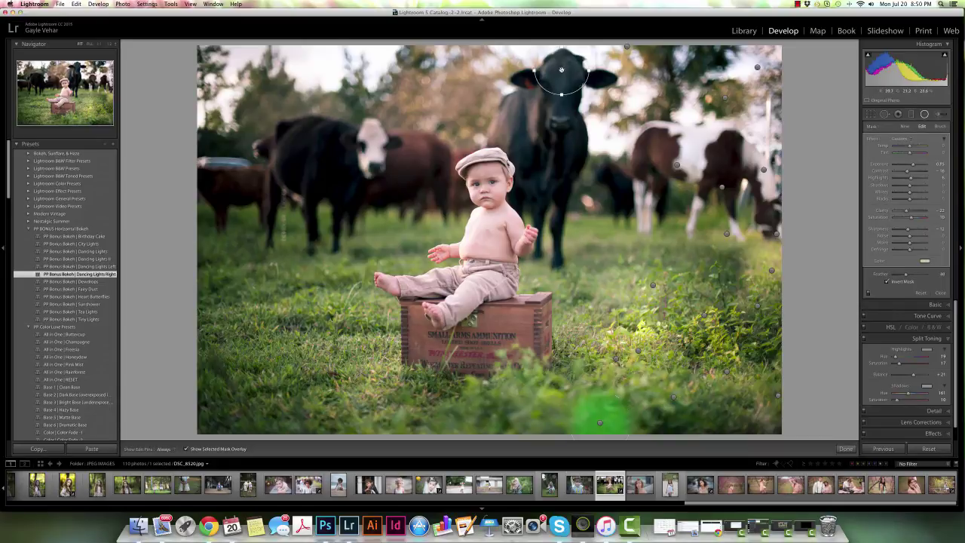
{"action": "left_click", "coordinate": [561, 70]}
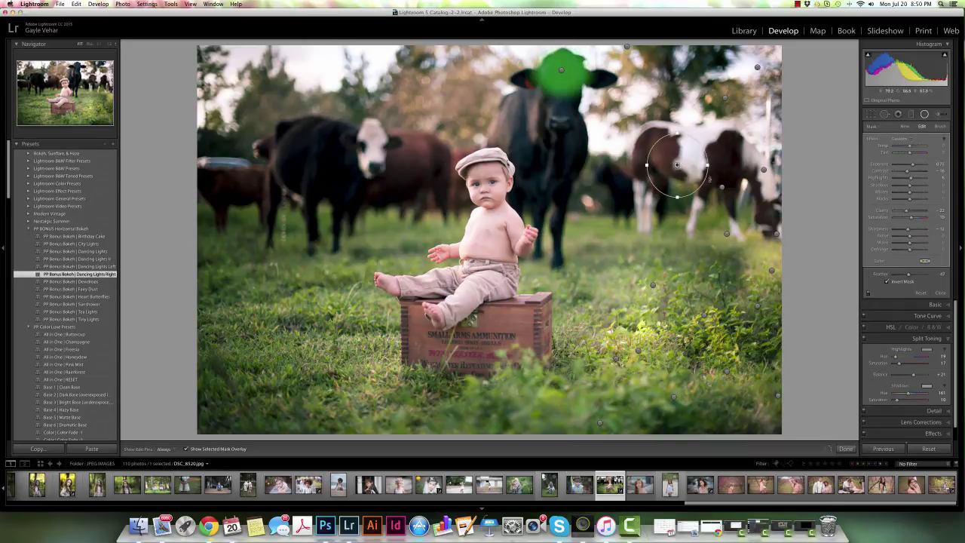
{"action": "left_click", "coordinate": [676, 164]}
{"action": "left_click_drag", "start_coordinate": [676, 165], "coordinate": [599, 197]}
{"action": "left_click", "coordinate": [721, 188]}
{"action": "left_click_drag", "start_coordinate": [721, 187], "coordinate": [525, 164]}
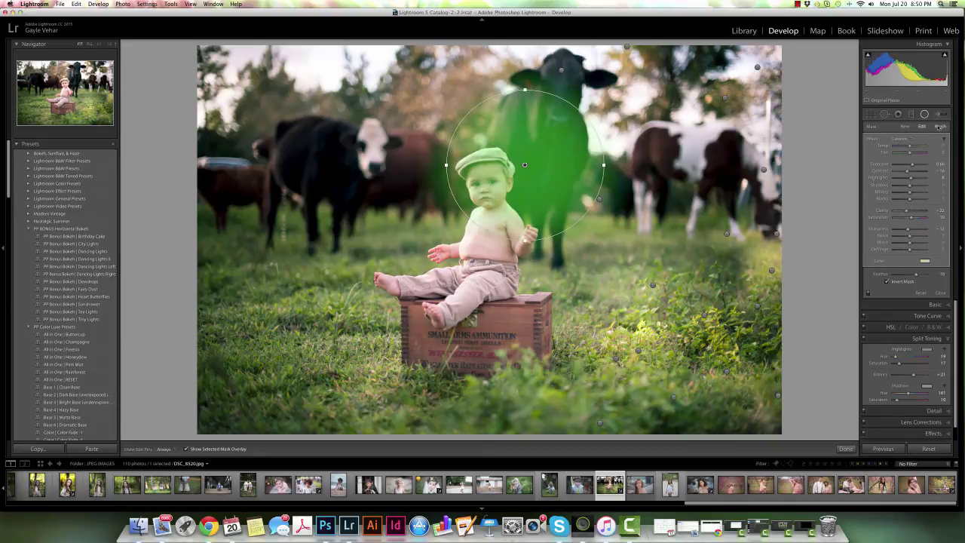
Step: Brush-erase the large filter off the baby's face and paint more of it onto the black cow
{"action": "left_click", "coordinate": [939, 126]}
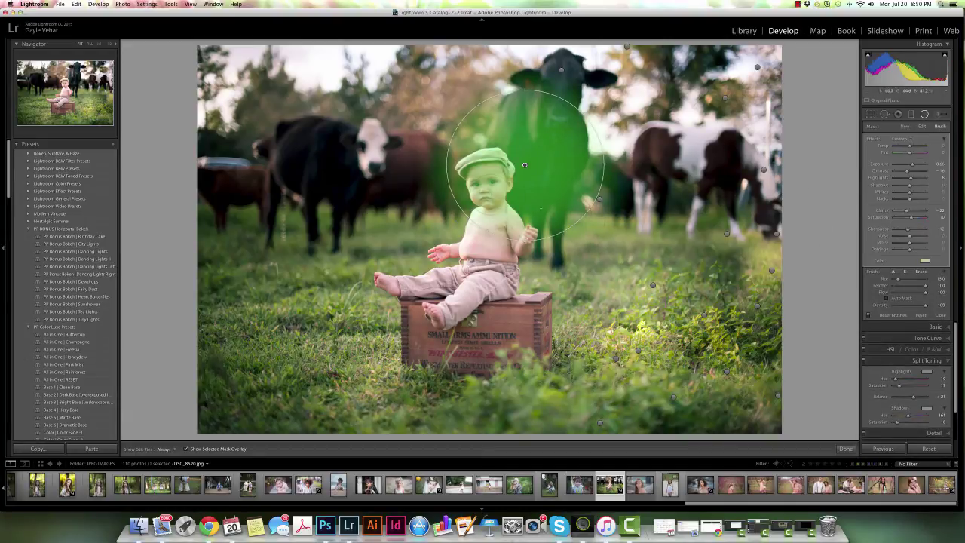
{"action": "mouse_move", "coordinate": [490, 183]}
{"action": "left_mouse_down"}
{"action": "mouse_move", "coordinate": [475, 183]}
{"action": "mouse_move", "coordinate": [501, 172]}
{"action": "mouse_move", "coordinate": [481, 172]}
{"action": "mouse_move", "coordinate": [476, 193]}
{"action": "mouse_move", "coordinate": [481, 187]}
{"action": "left_mouse_up"}
{"action": "key", "text": "h"}
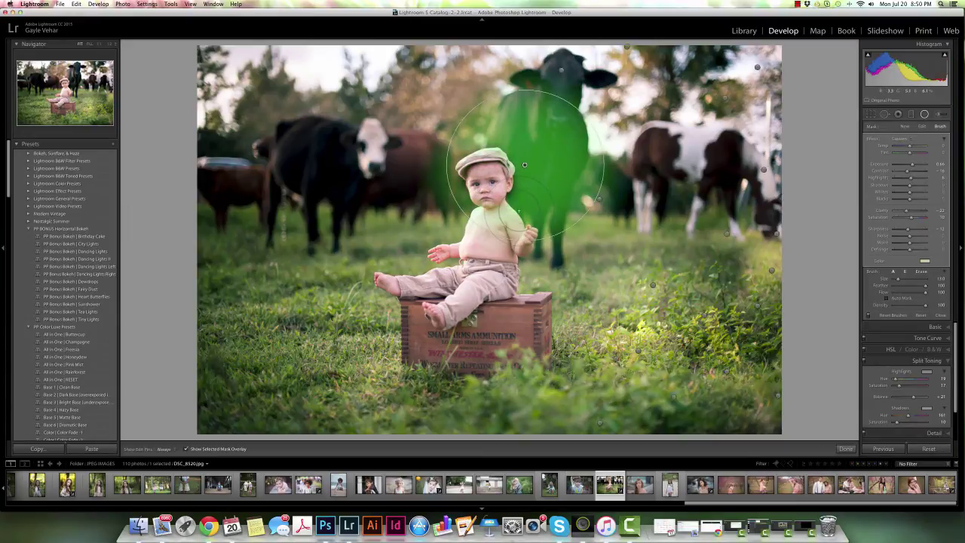
{"action": "left_click", "coordinate": [525, 165]}
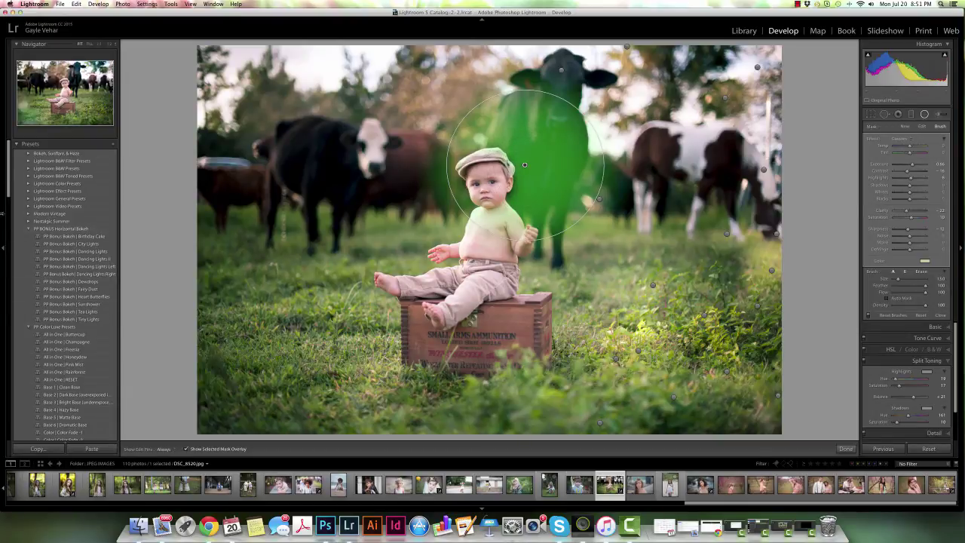
Step: Expand PP LR5-6 Luminous and apply Flare Horizontal | Creamy Sunflare
{"action": "scroll", "coordinate": [42, 275], "scroll_direction": "down", "scroll_amount": 15}
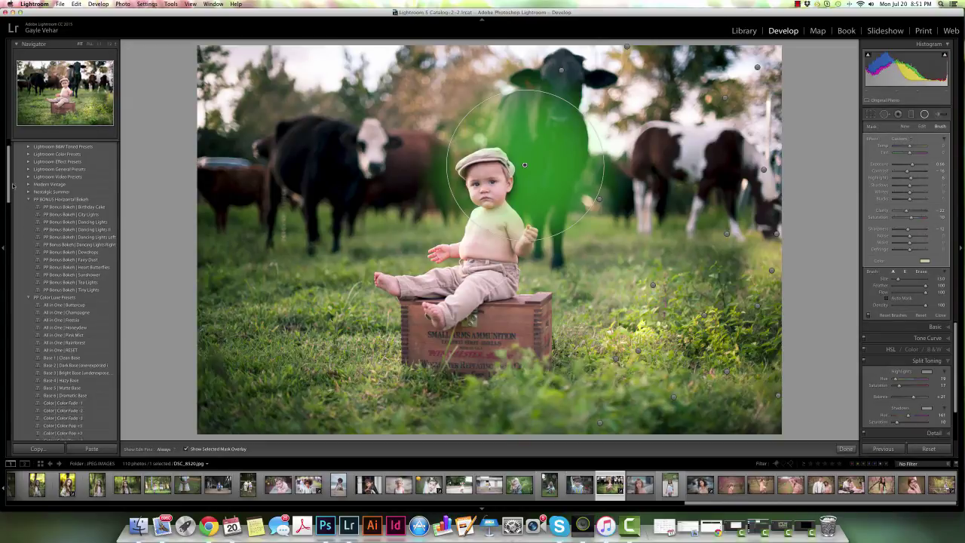
{"action": "scroll", "coordinate": [43, 274], "scroll_direction": "down", "scroll_amount": 6}
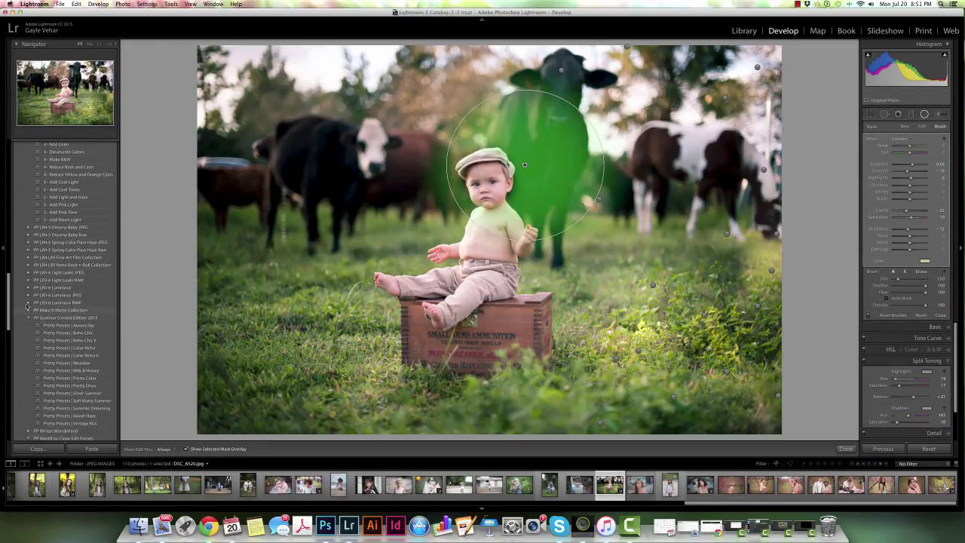
{"action": "left_click", "coordinate": [28, 297]}
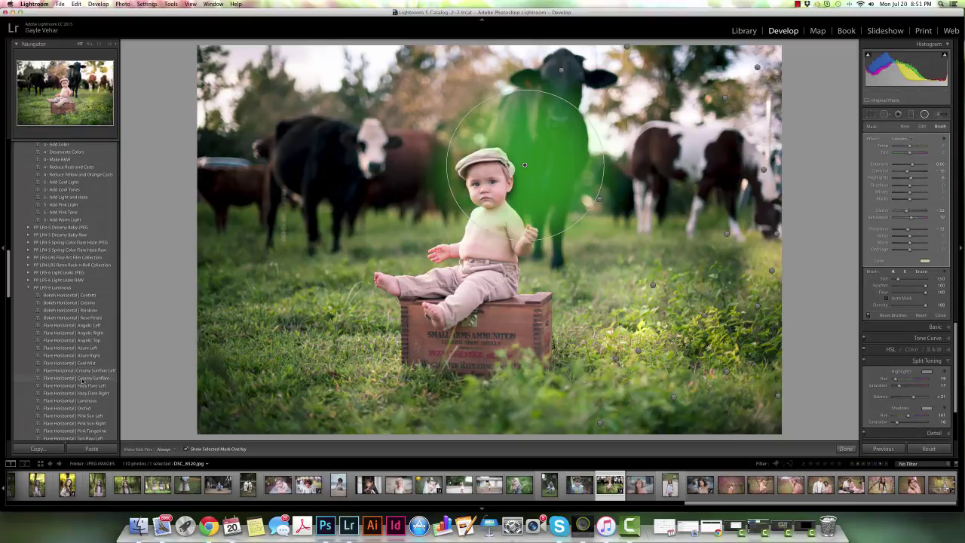
{"action": "left_click", "coordinate": [87, 377]}
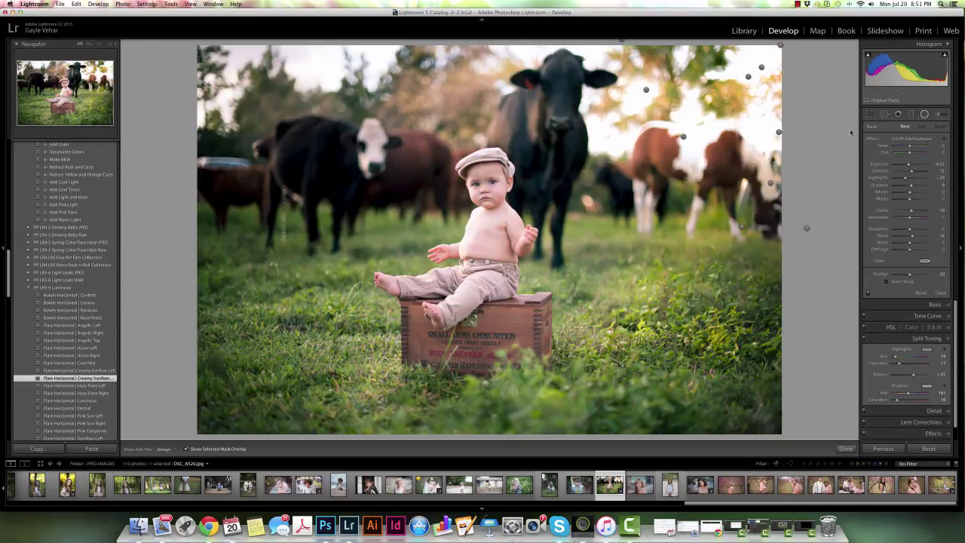
Step: Reopen the Graduated Filter tool and select the preset's right-side graduated filter to view its mask
{"action": "left_click", "coordinate": [912, 114]}
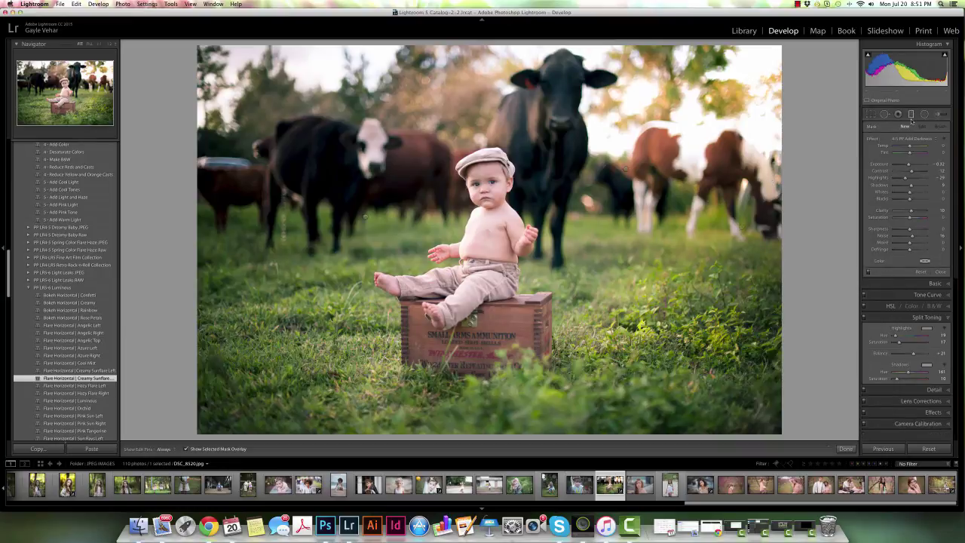
{"action": "left_click", "coordinate": [912, 115]}
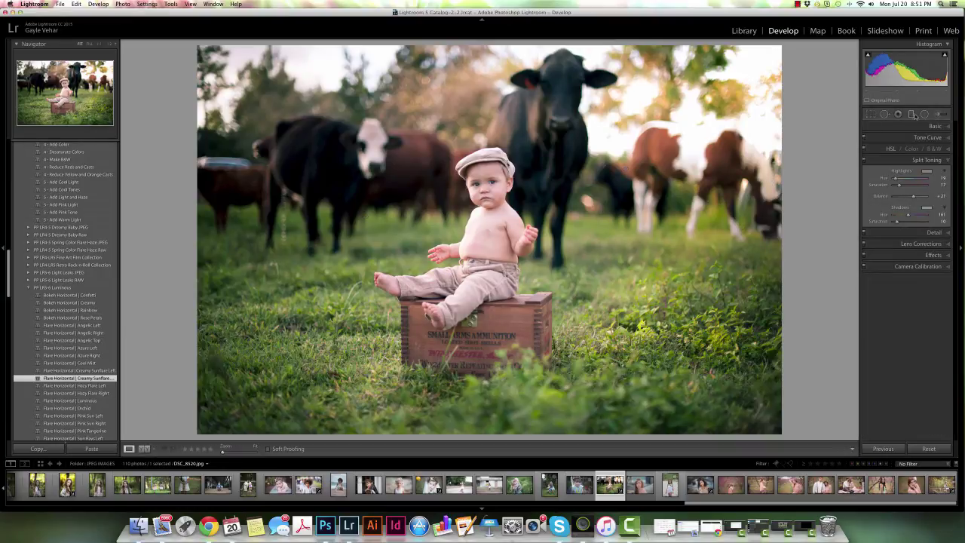
{"action": "left_click", "coordinate": [911, 114]}
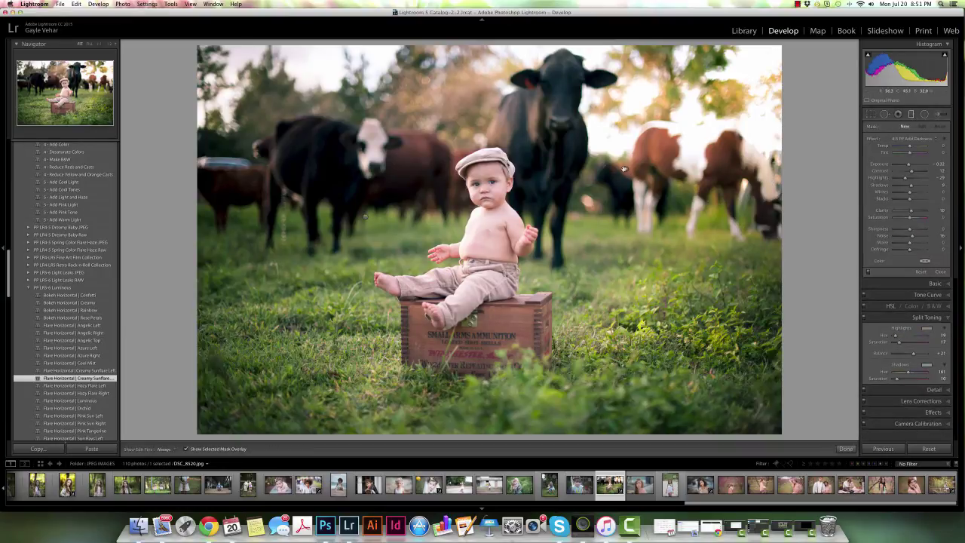
{"action": "left_click_drag", "start_coordinate": [624, 170], "coordinate": [624, 169]}
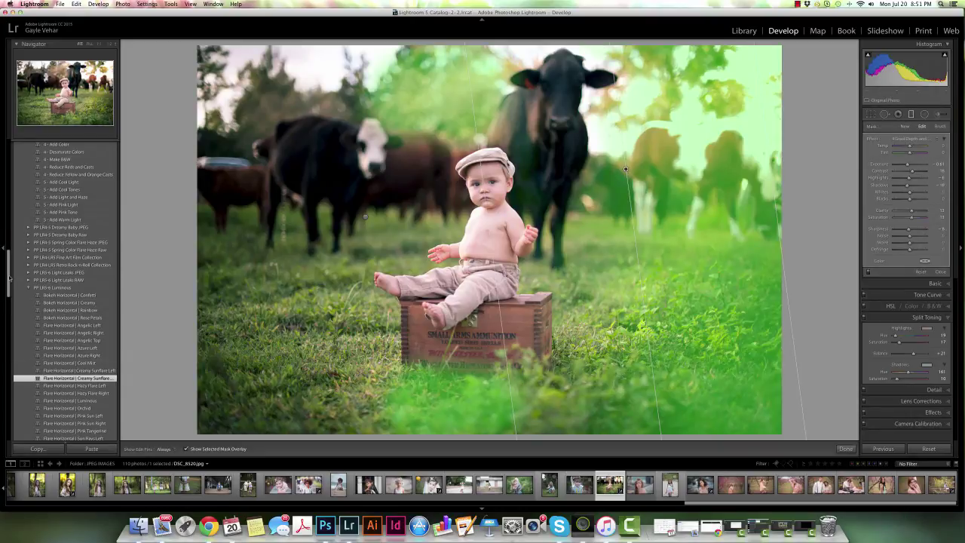
{"action": "left_click_drag", "start_coordinate": [9, 277], "coordinate": [9, 311]}
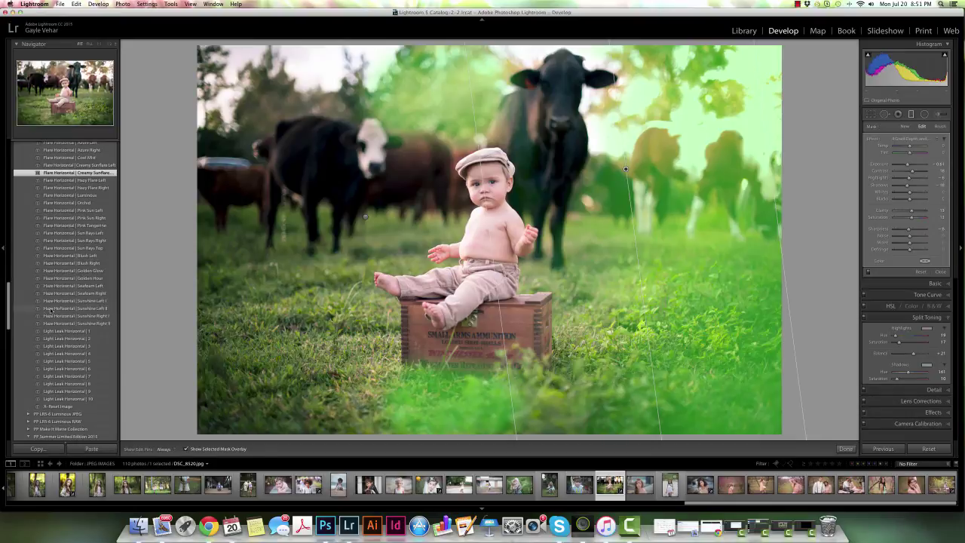
Step: Apply Flare Horizontal | Golden Hour and raise its graduated filter line slightly higher and level
{"action": "left_click", "coordinate": [103, 279]}
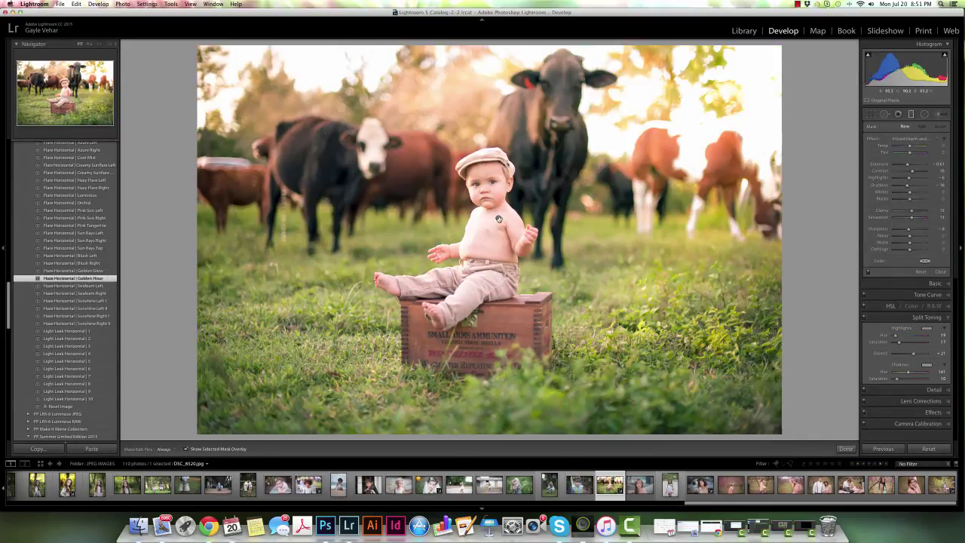
{"action": "left_click", "coordinate": [498, 218]}
{"action": "mouse_move", "coordinate": [498, 217]}
{"action": "left_mouse_down"}
{"action": "mouse_move", "coordinate": [494, 185]}
{"action": "mouse_move", "coordinate": [494, 201]}
{"action": "left_mouse_up"}
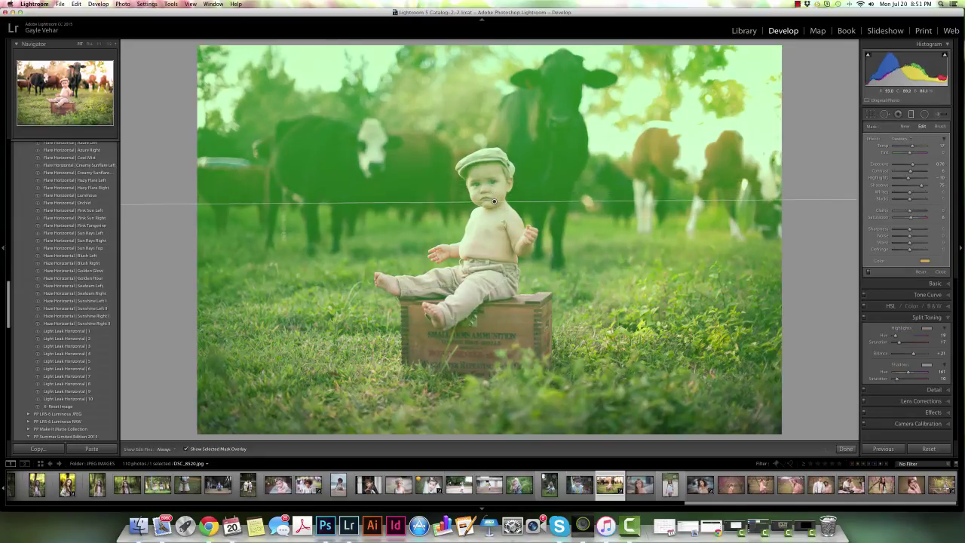
Step: Brush-erase the graduated filter off the baby's face, then hide the mask overlay to check it
{"action": "left_click", "coordinate": [941, 127]}
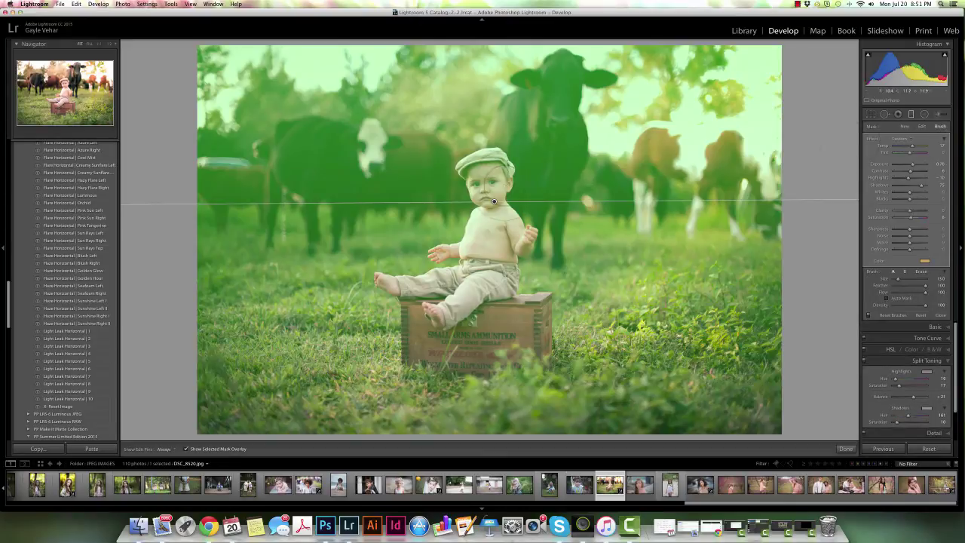
{"action": "mouse_move", "coordinate": [493, 201]}
{"action": "left_mouse_down"}
{"action": "mouse_move", "coordinate": [499, 181]}
{"action": "mouse_move", "coordinate": [482, 169]}
{"action": "mouse_move", "coordinate": [503, 192]}
{"action": "mouse_move", "coordinate": [482, 205]}
{"action": "mouse_move", "coordinate": [490, 237]}
{"action": "mouse_move", "coordinate": [505, 226]}
{"action": "mouse_move", "coordinate": [499, 271]}
{"action": "mouse_move", "coordinate": [420, 284]}
{"action": "mouse_move", "coordinate": [423, 300]}
{"action": "mouse_move", "coordinate": [491, 286]}
{"action": "left_mouse_up"}
{"action": "key", "text": "h"}
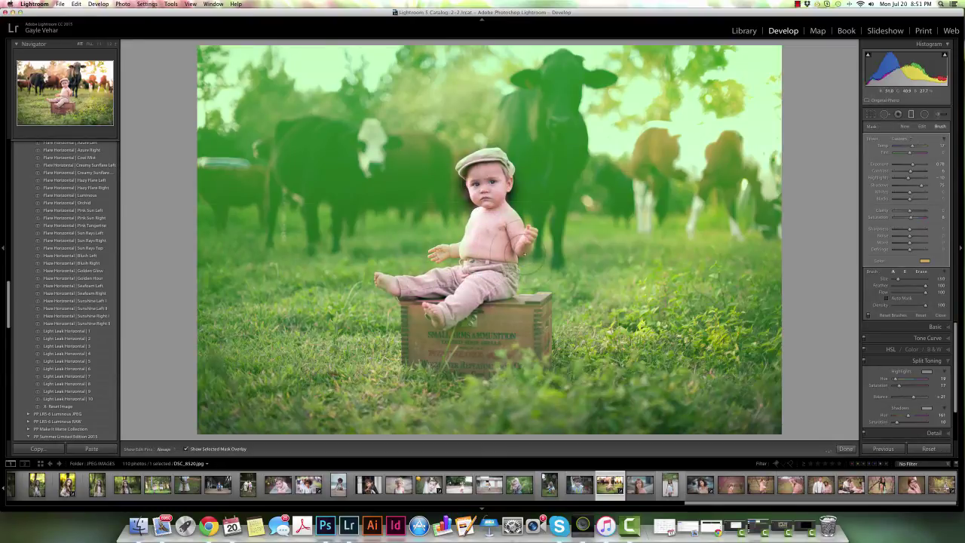
{"action": "key", "text": "h"}
{"action": "key", "text": "o"}
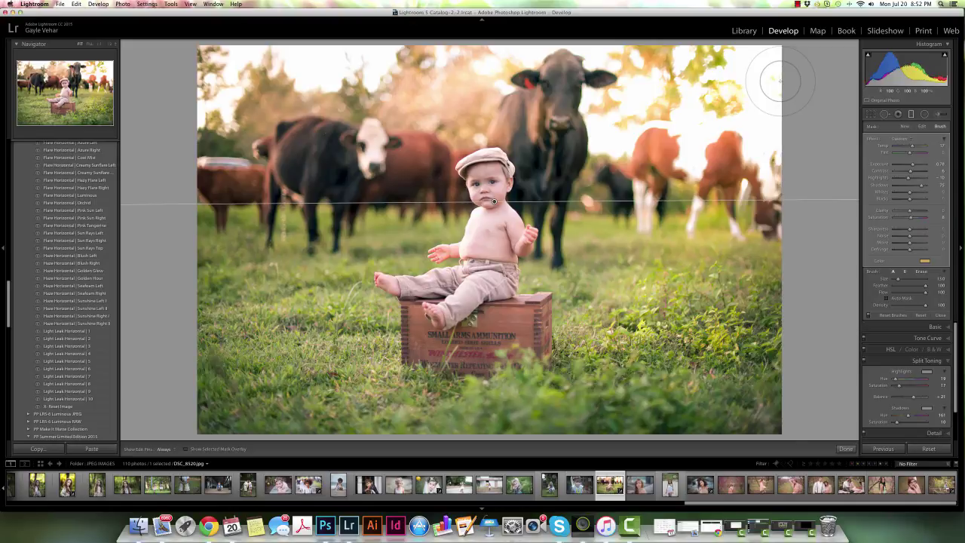
Step: Lower the graduated filter's Color tint saturation to about 5 for a softer warm tone
{"action": "left_click", "coordinate": [924, 262]}
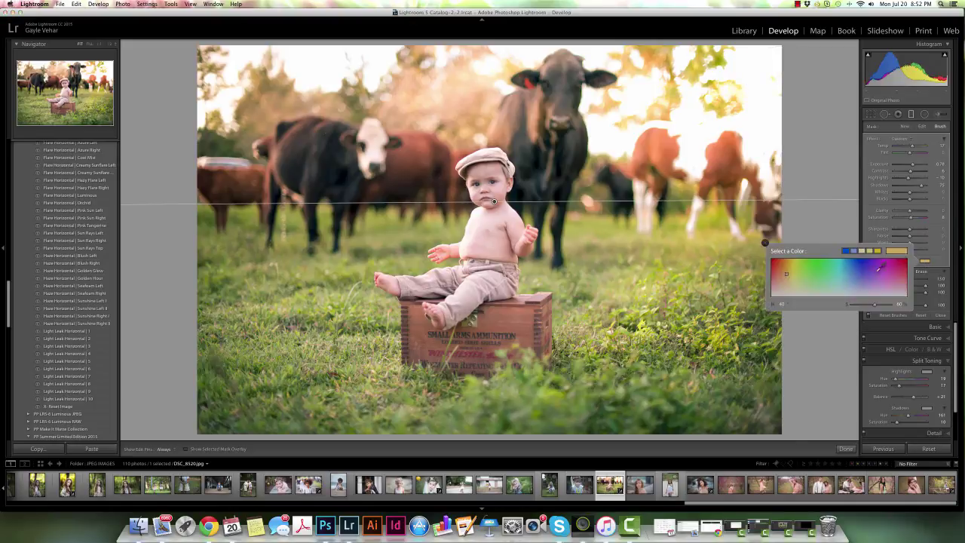
{"action": "left_click_drag", "start_coordinate": [875, 306], "coordinate": [861, 307]}
{"action": "left_click", "coordinate": [946, 261]}
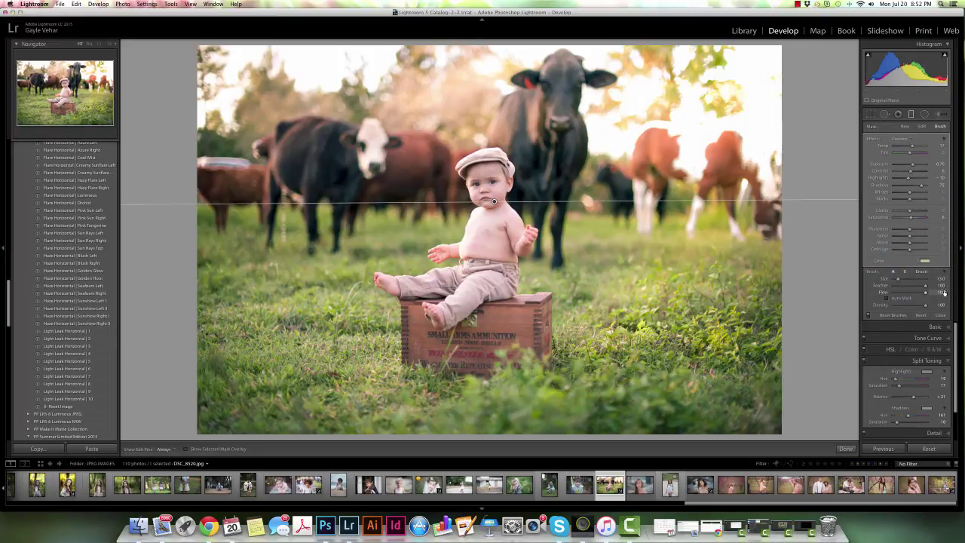